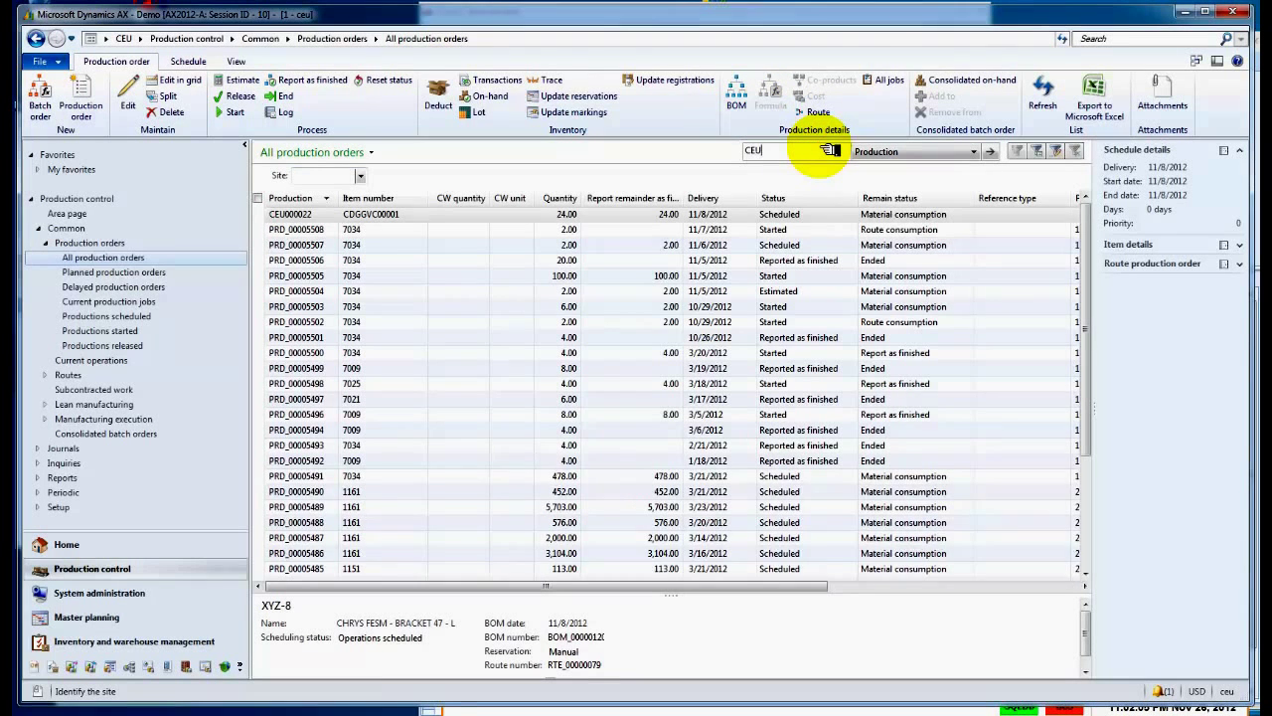
Filter the production orders to CEU and sort them by production number, latest first.
{"action": "key", "text": "Return"}
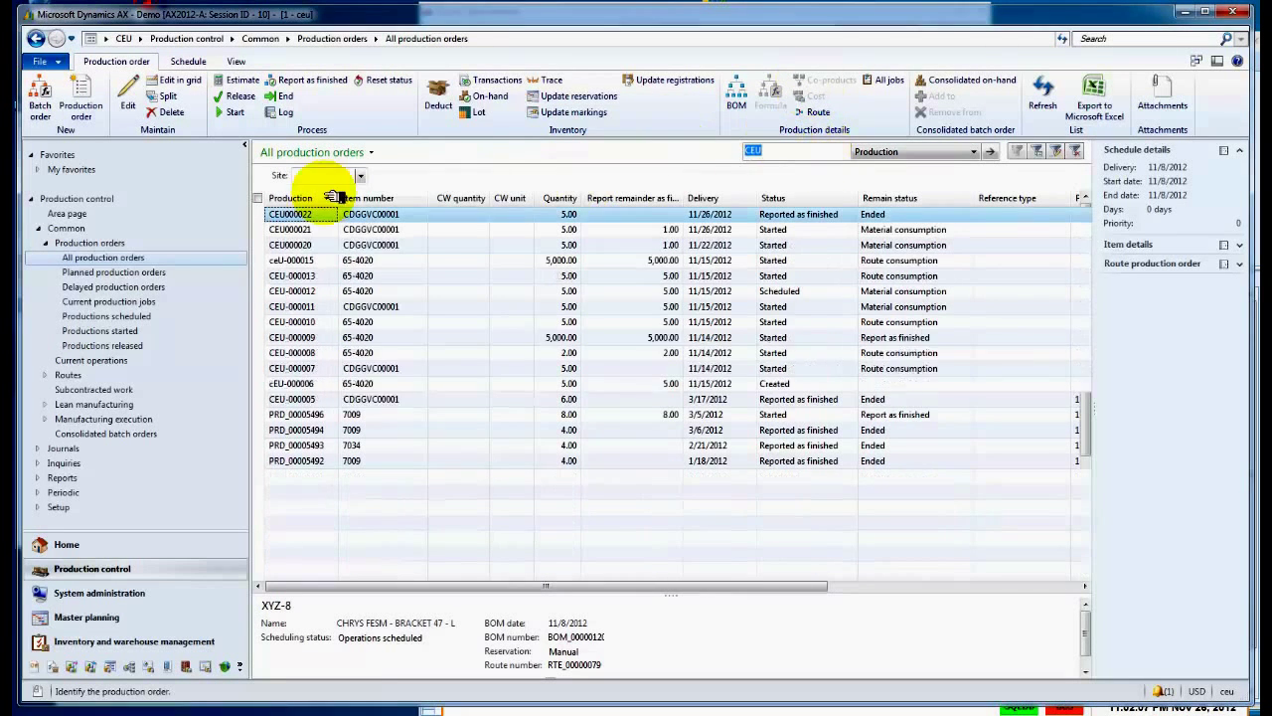
{"action": "left_click", "coordinate": [333, 197]}
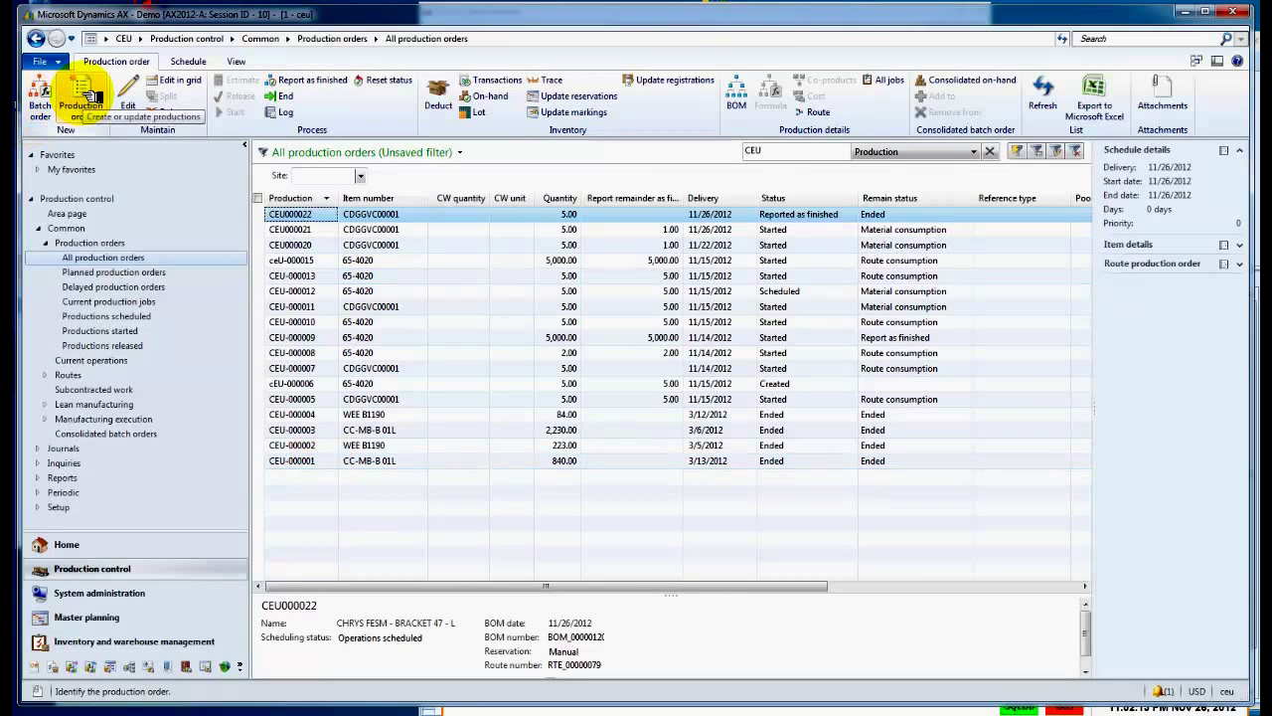
Create production order CEU000023 for 5.00 of item CDGGVC00001, CHRYS FESM - BRACKET 47 - L.
{"action": "left_click", "coordinate": [89, 97]}
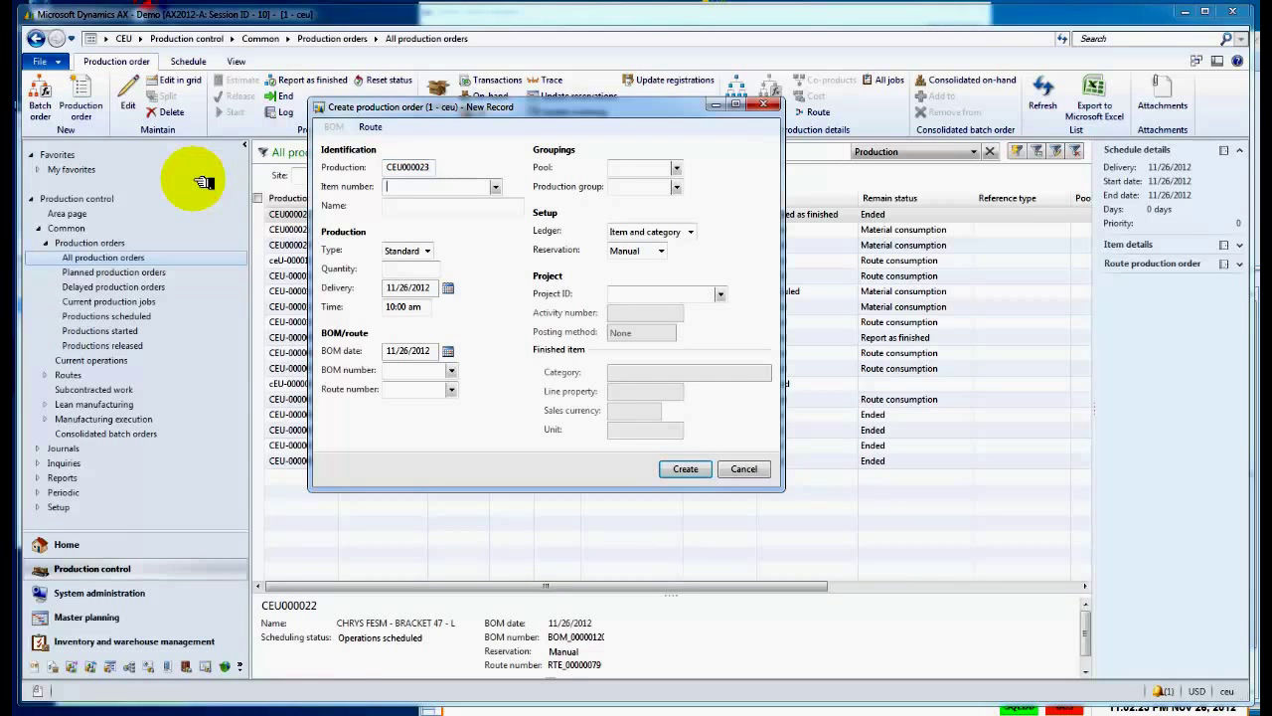
{"action": "left_click", "coordinate": [497, 187]}
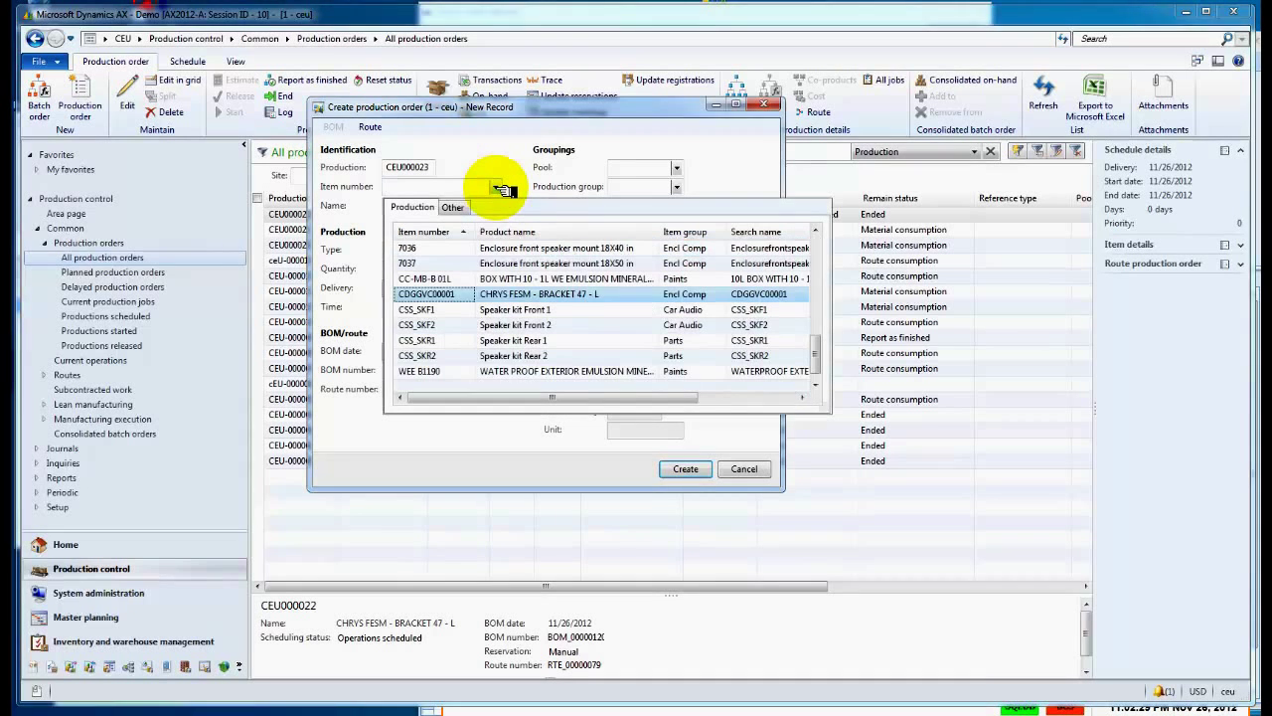
{"action": "left_click", "coordinate": [490, 295]}
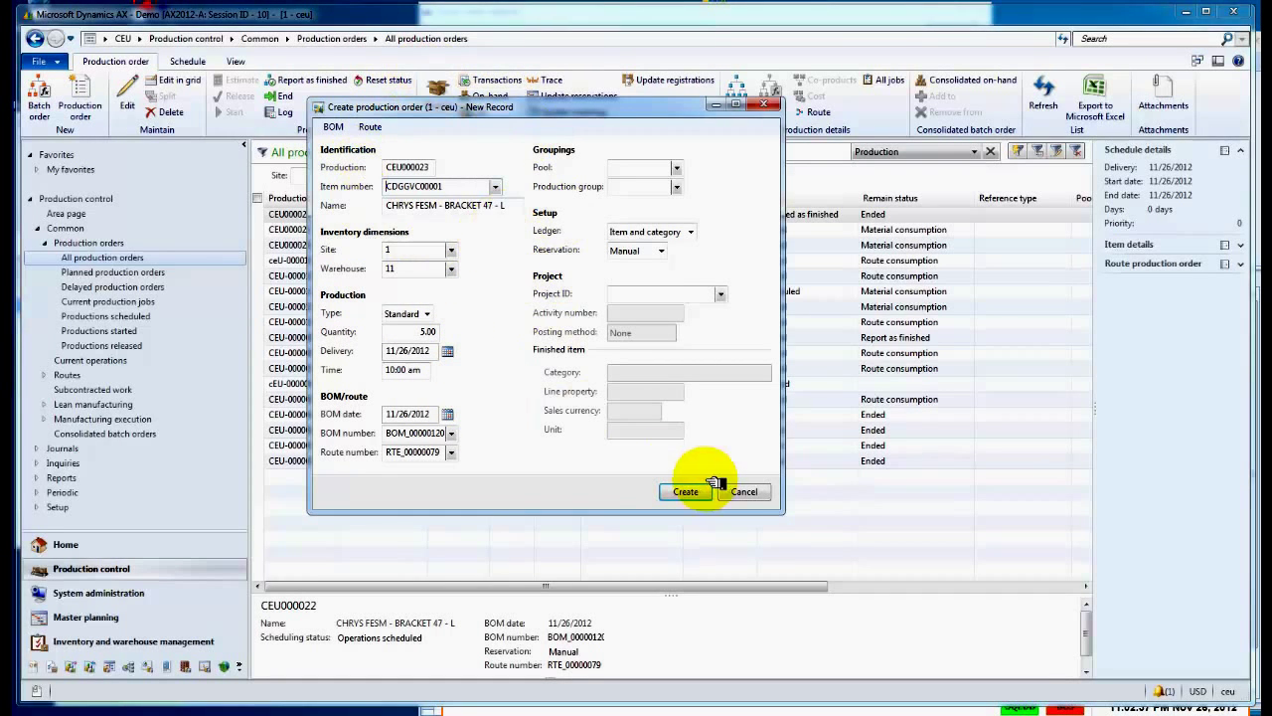
{"action": "left_click", "coordinate": [686, 491]}
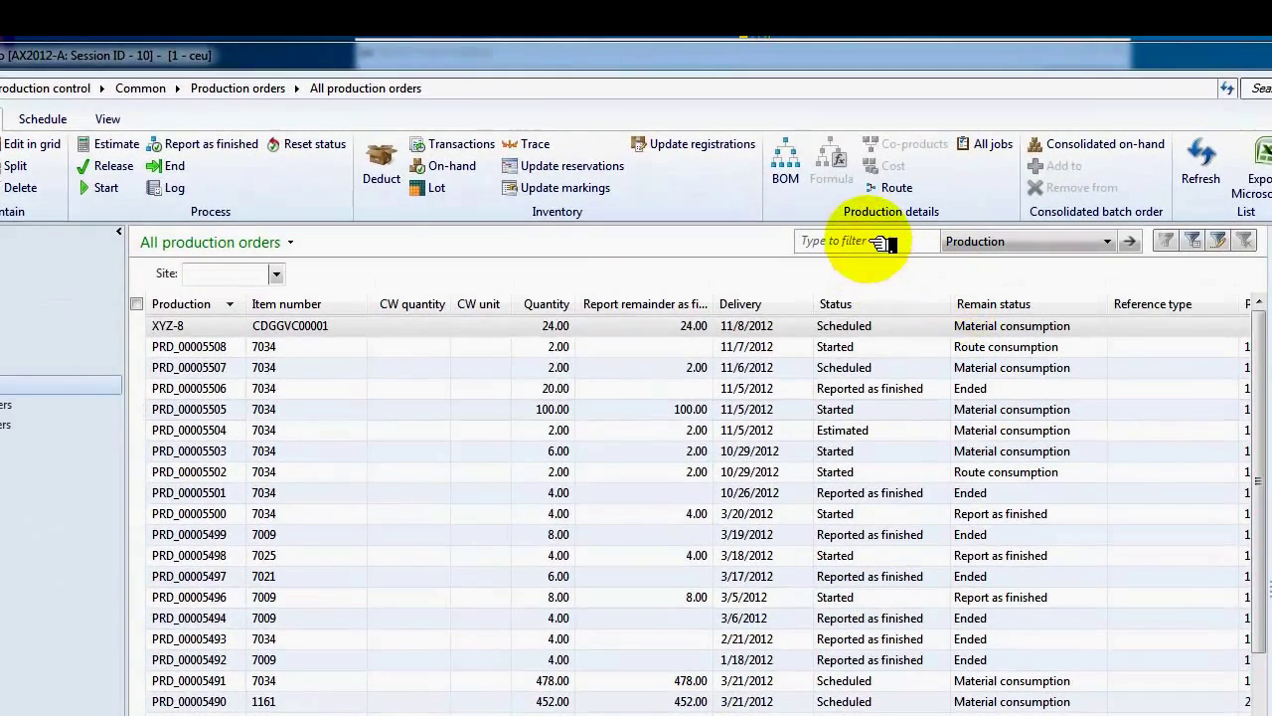
Filter the order list by 'CEU' so CEU000023 shows first with status Created.
{"action": "left_click", "coordinate": [880, 242]}
{"action": "type", "text": "CEU"}
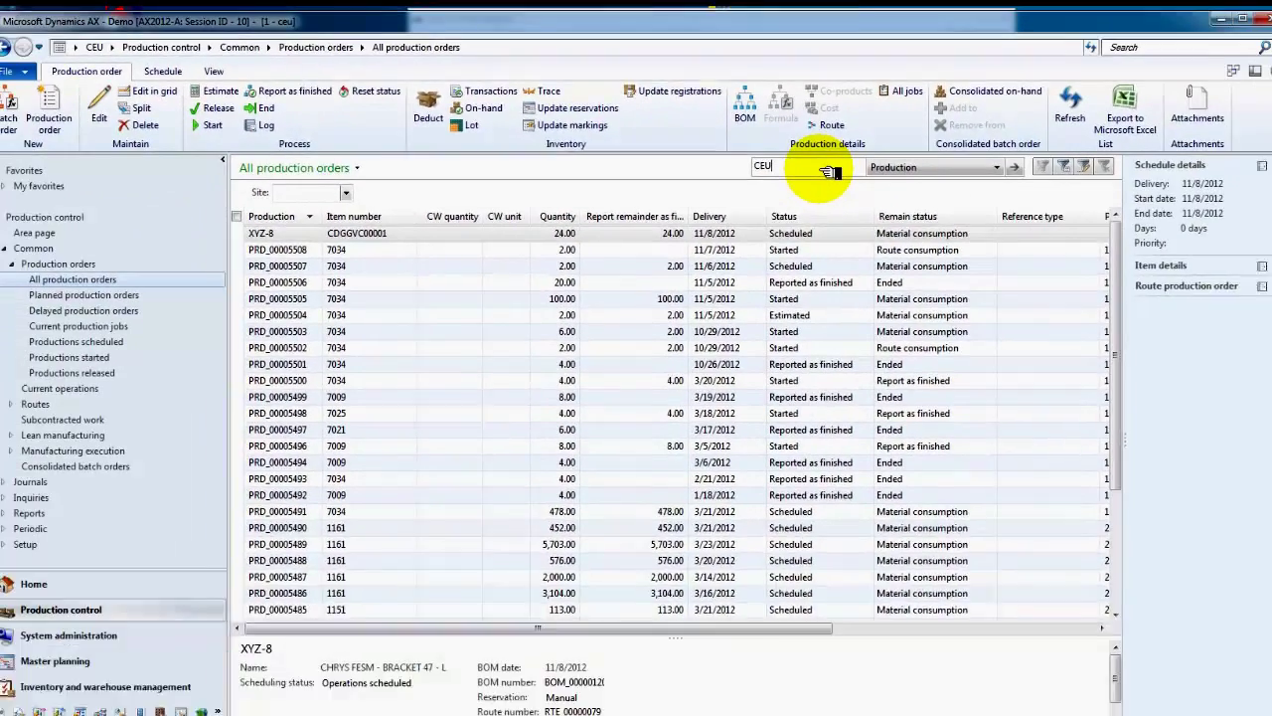
{"action": "key", "text": "Return"}
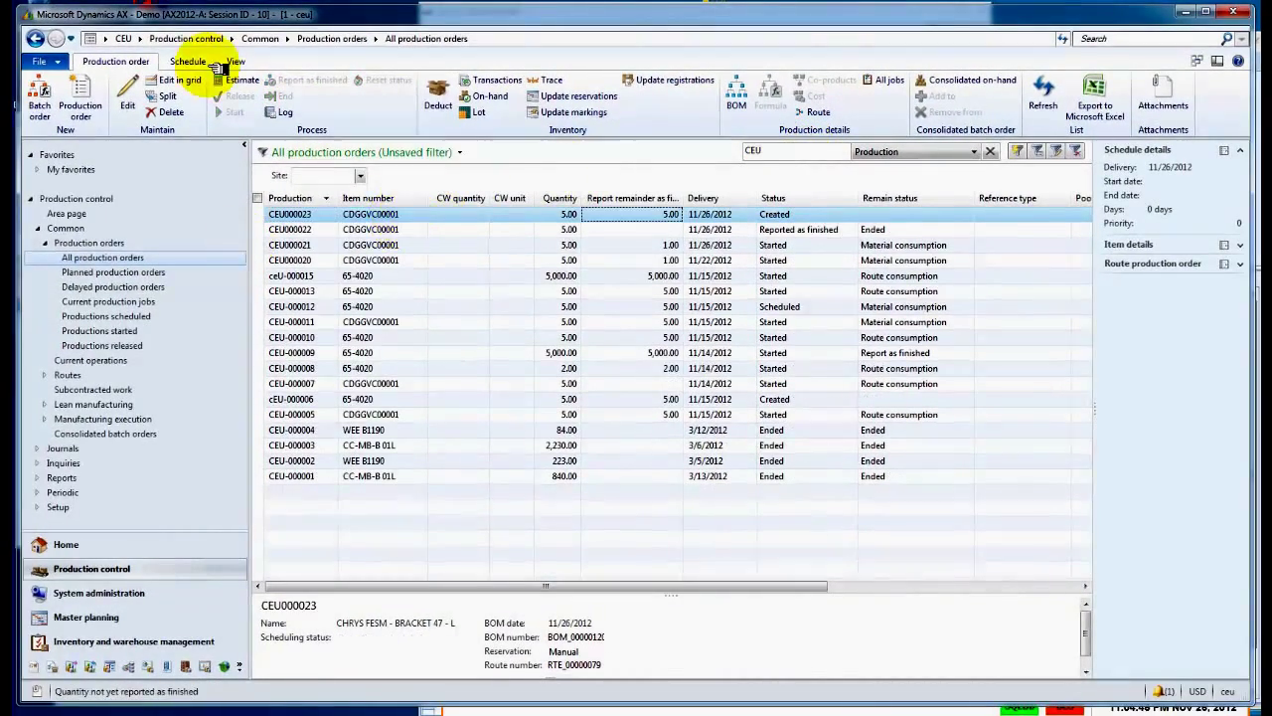
Estimate production order CEU000023, changing its status to Estimated.
{"action": "left_click", "coordinate": [237, 80]}
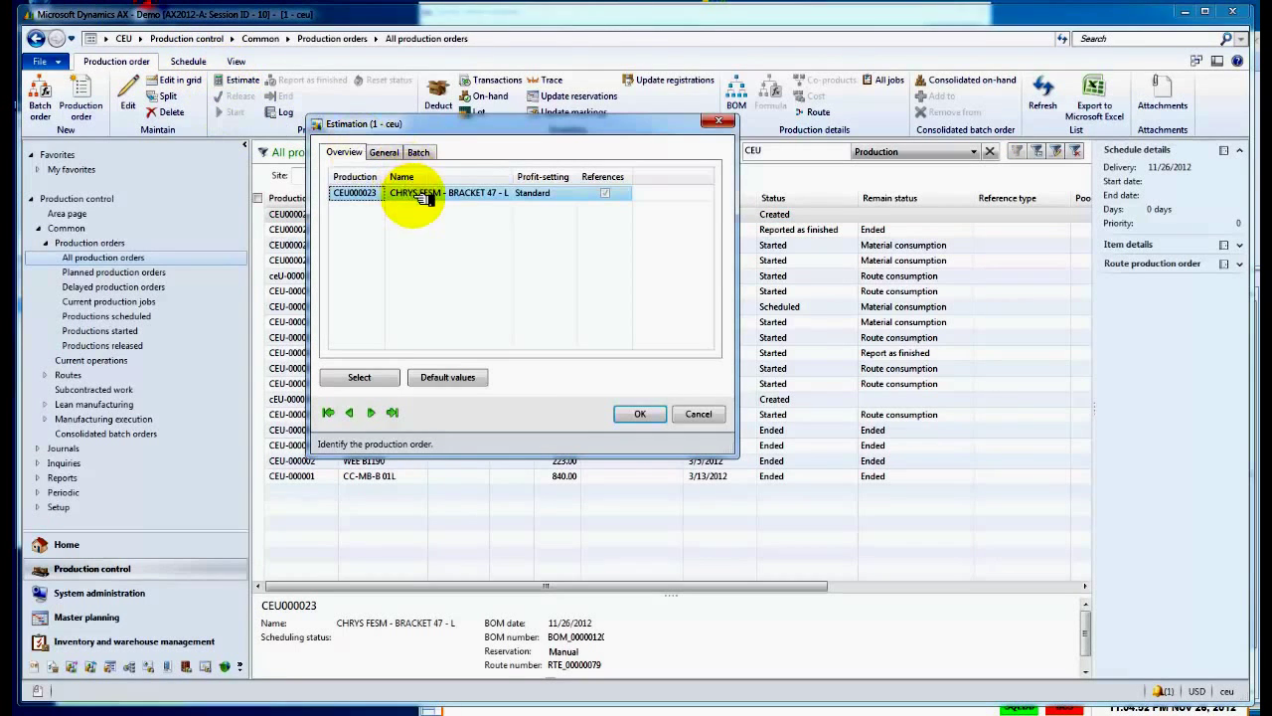
{"action": "left_click", "coordinate": [644, 413]}
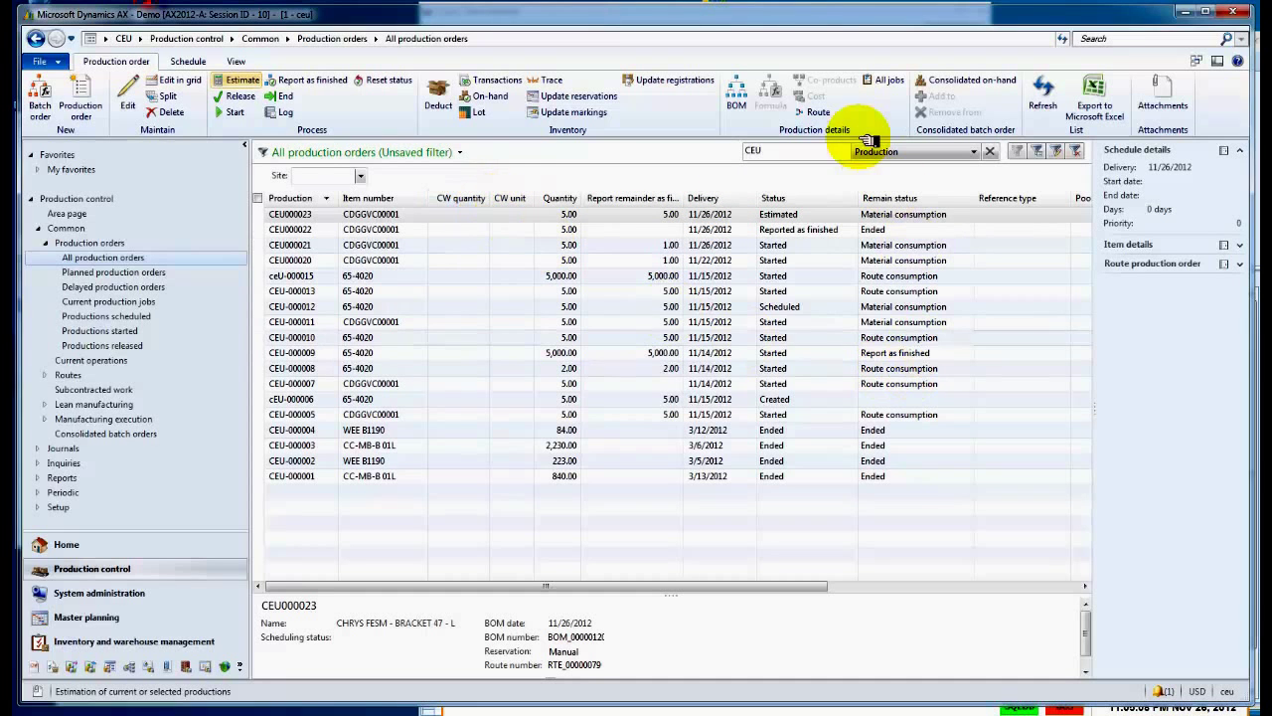
Open CEU000023's route and check the first operation's resource requirement, resource 102.
{"action": "left_click", "coordinate": [821, 113]}
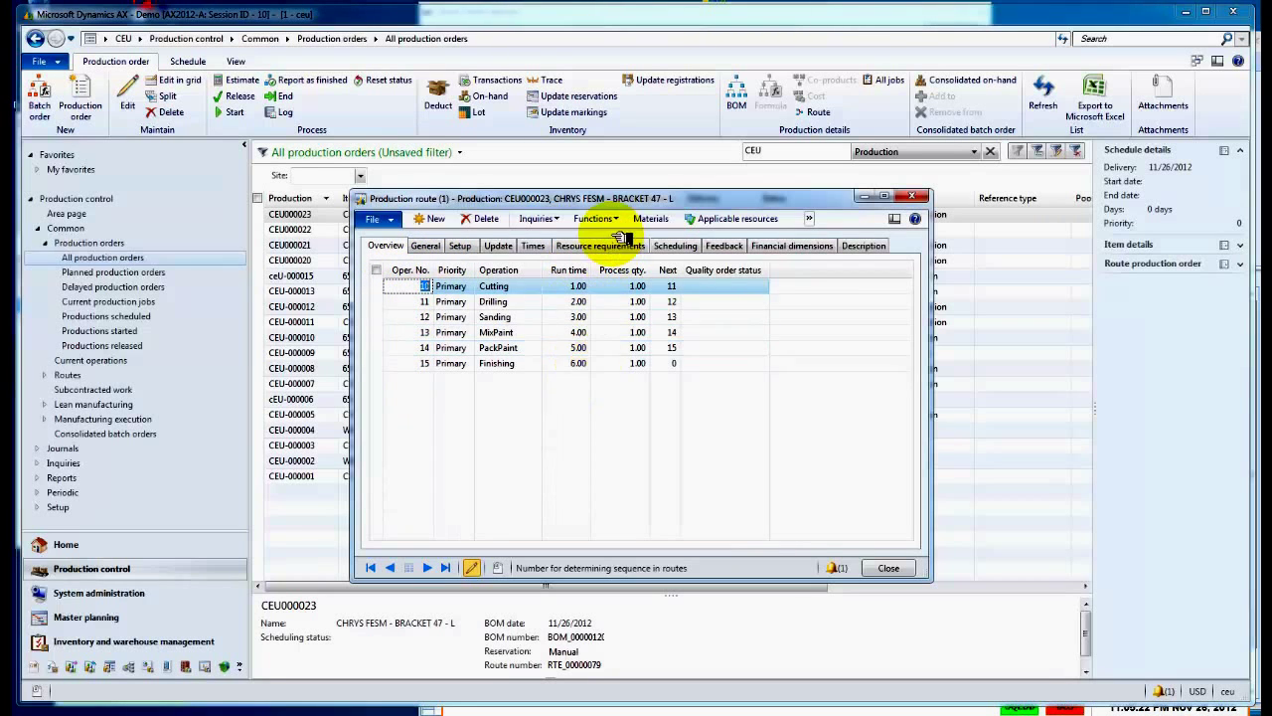
{"action": "left_click", "coordinate": [614, 247]}
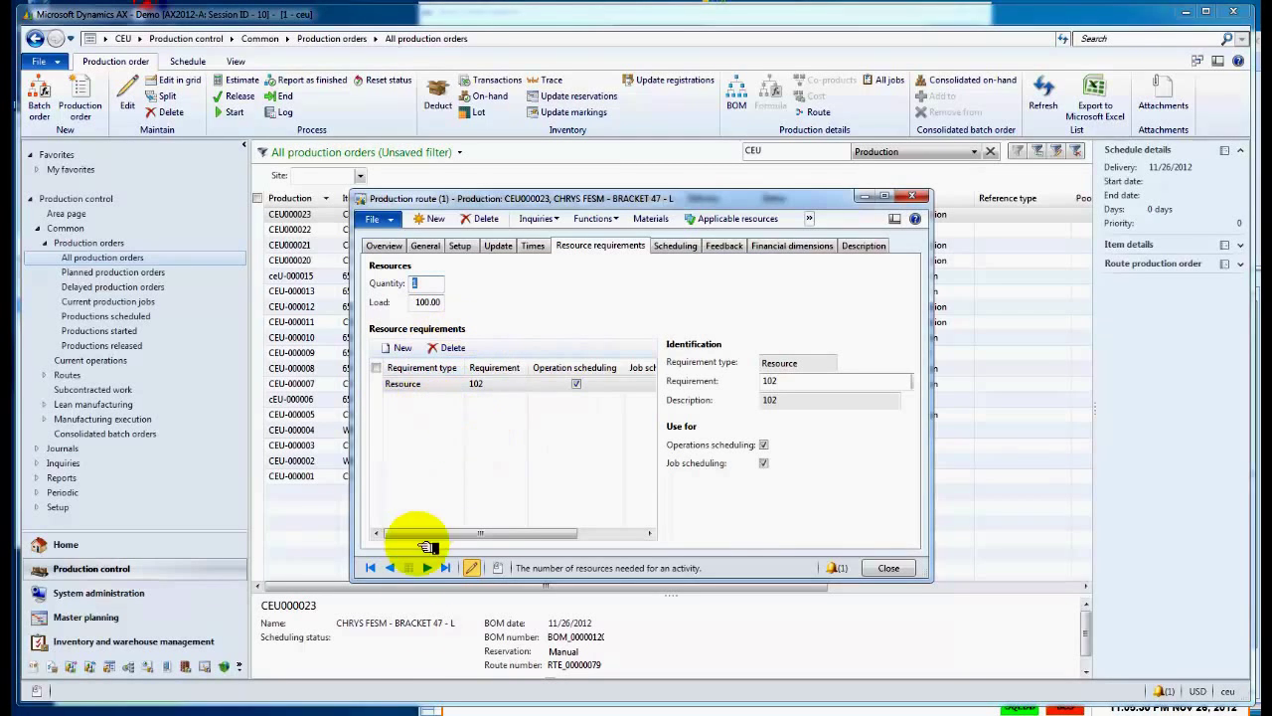
In Merlin Dashboard, open machine 102 (Tool/Machine 644) details and show its queued jobs.
{"action": "left_click", "coordinate": [429, 709]}
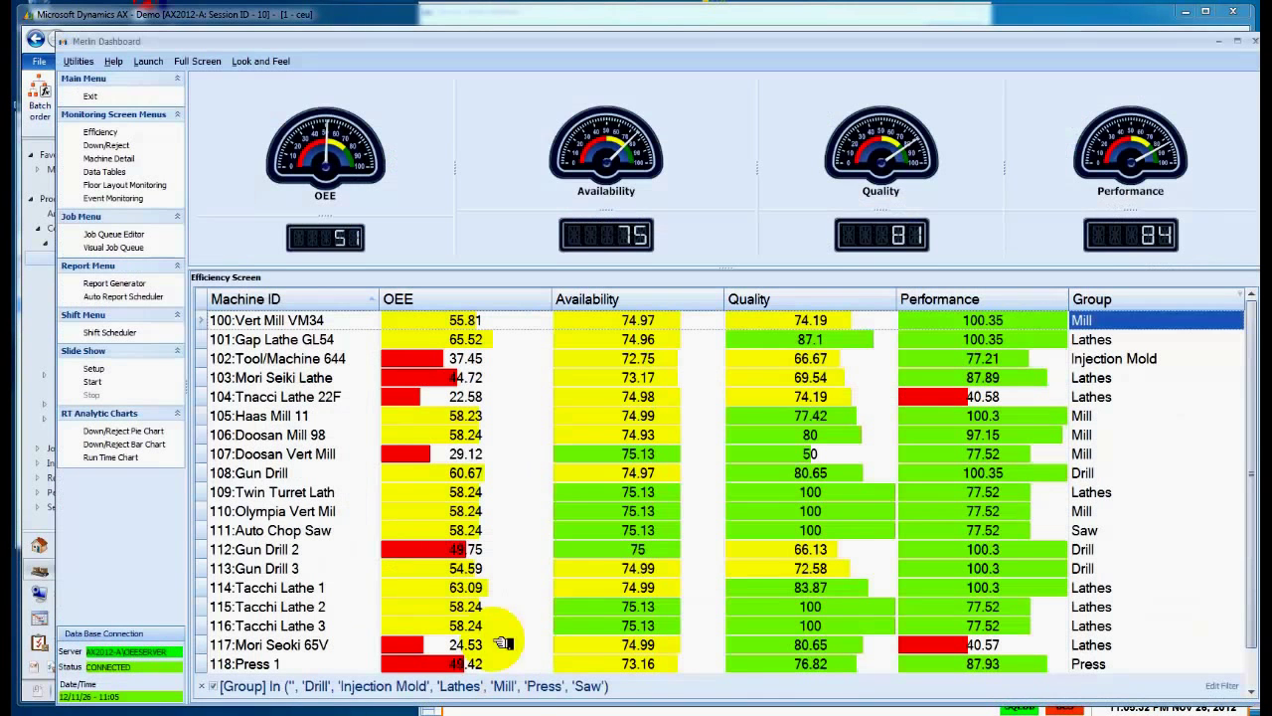
{"action": "left_click", "coordinate": [268, 364]}
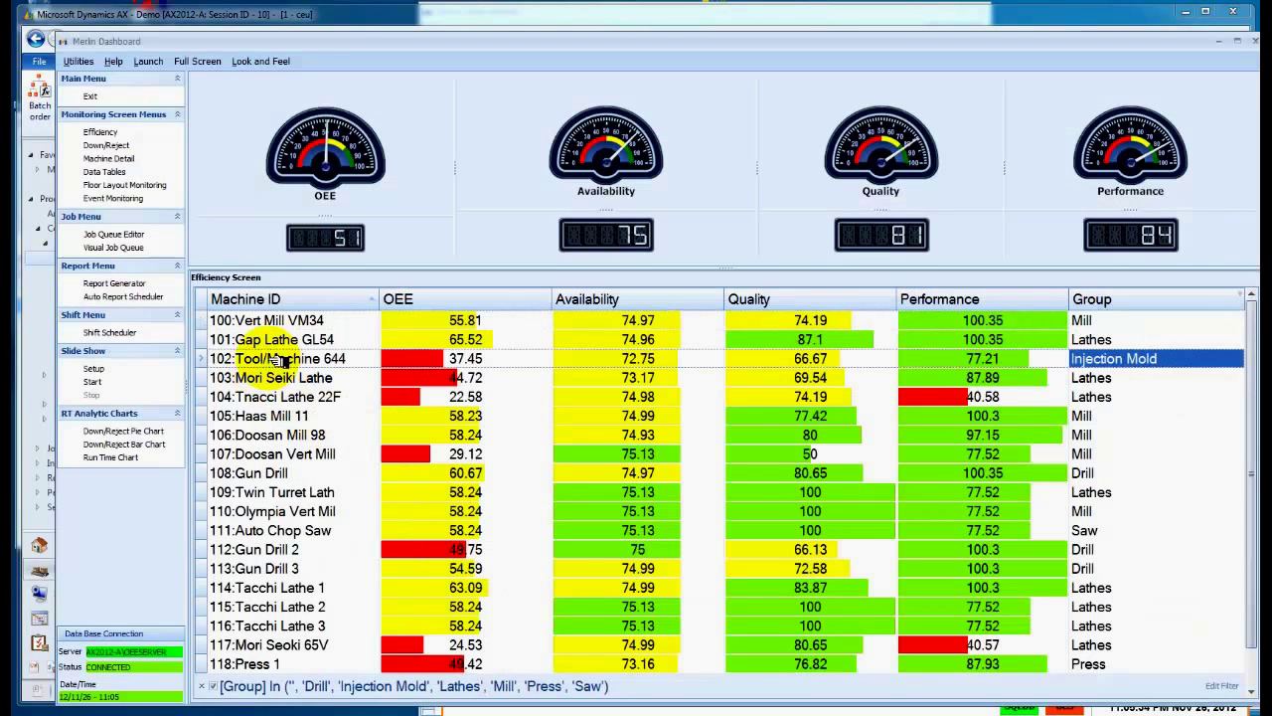
{"action": "double_click", "coordinate": [274, 360]}
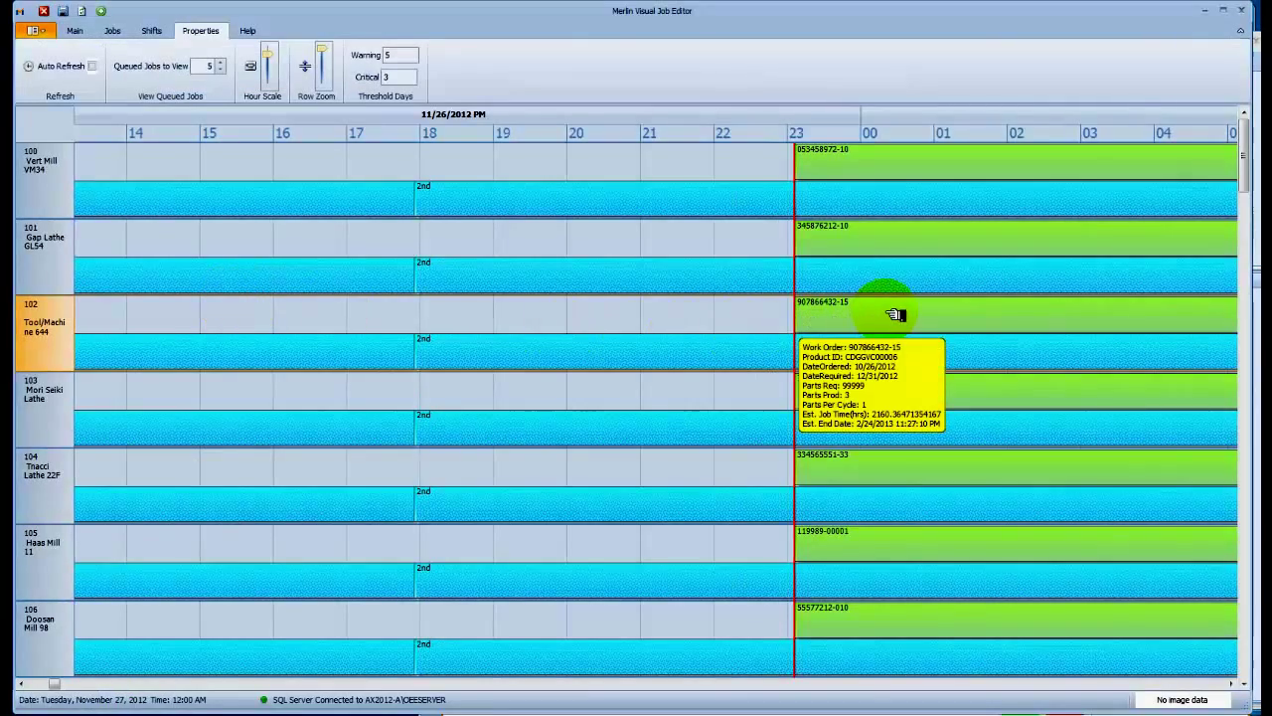
{"action": "right_click", "coordinate": [895, 315]}
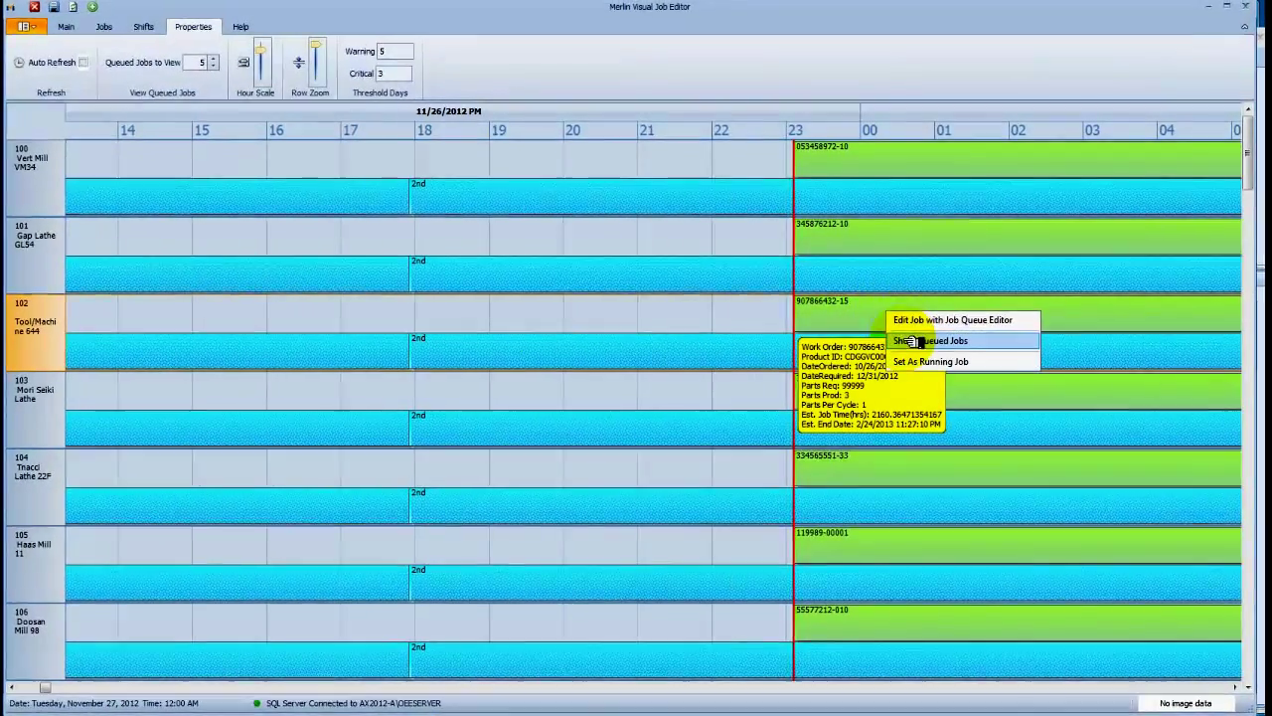
{"action": "left_click", "coordinate": [912, 344]}
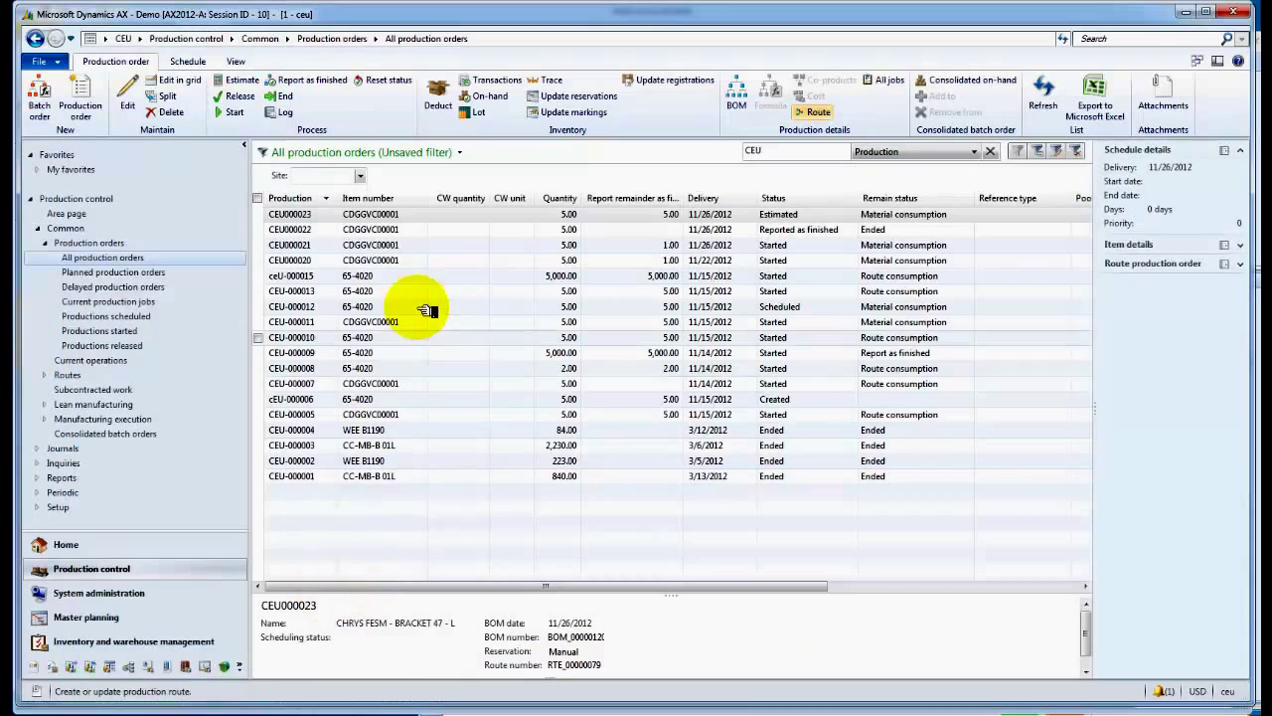
Schedule CEU000023's operations for 11/26/2012 and send the order's XML document to Merlin MES.
{"action": "left_click", "coordinate": [449, 218]}
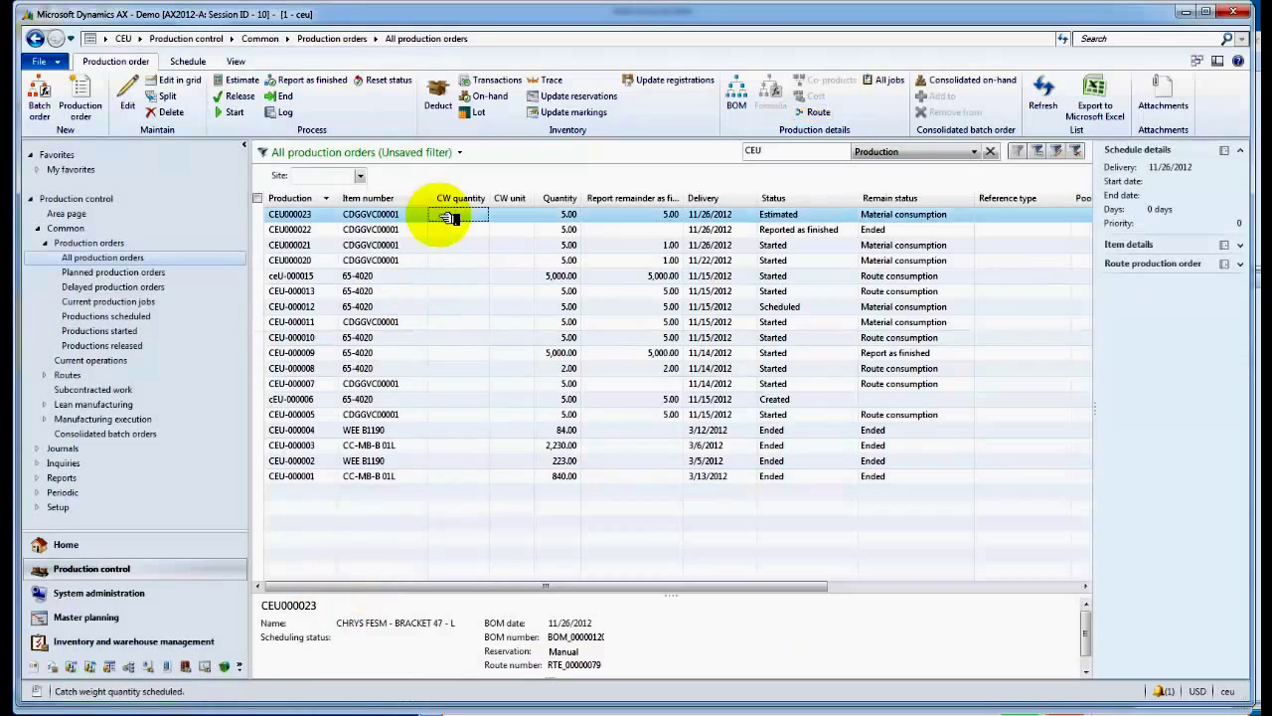
{"action": "left_click", "coordinate": [189, 61]}
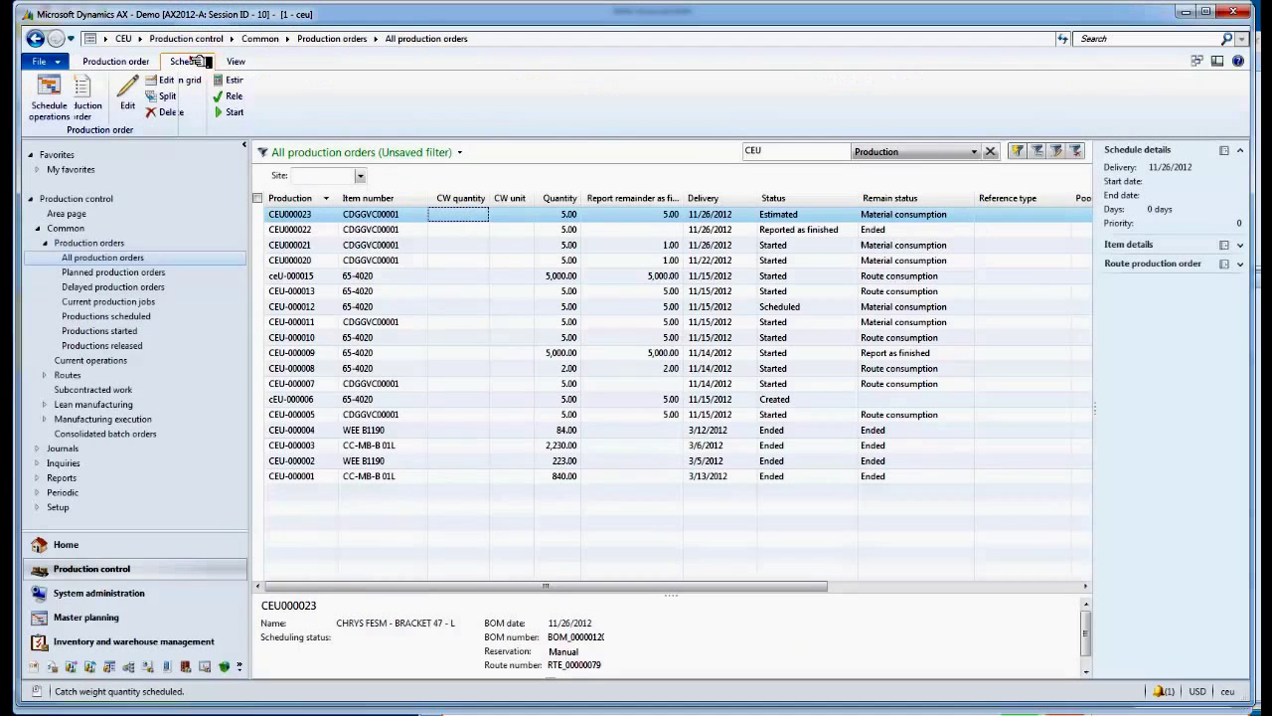
{"action": "left_click", "coordinate": [50, 99]}
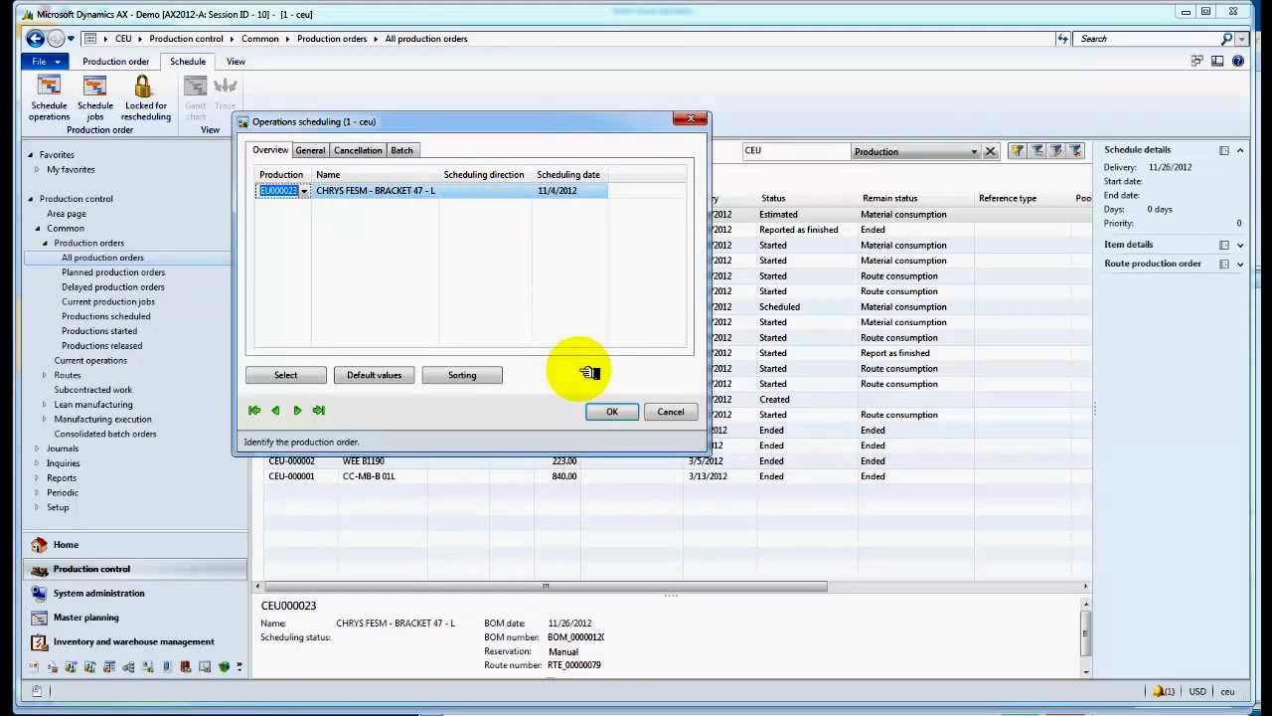
{"action": "left_click", "coordinate": [615, 412]}
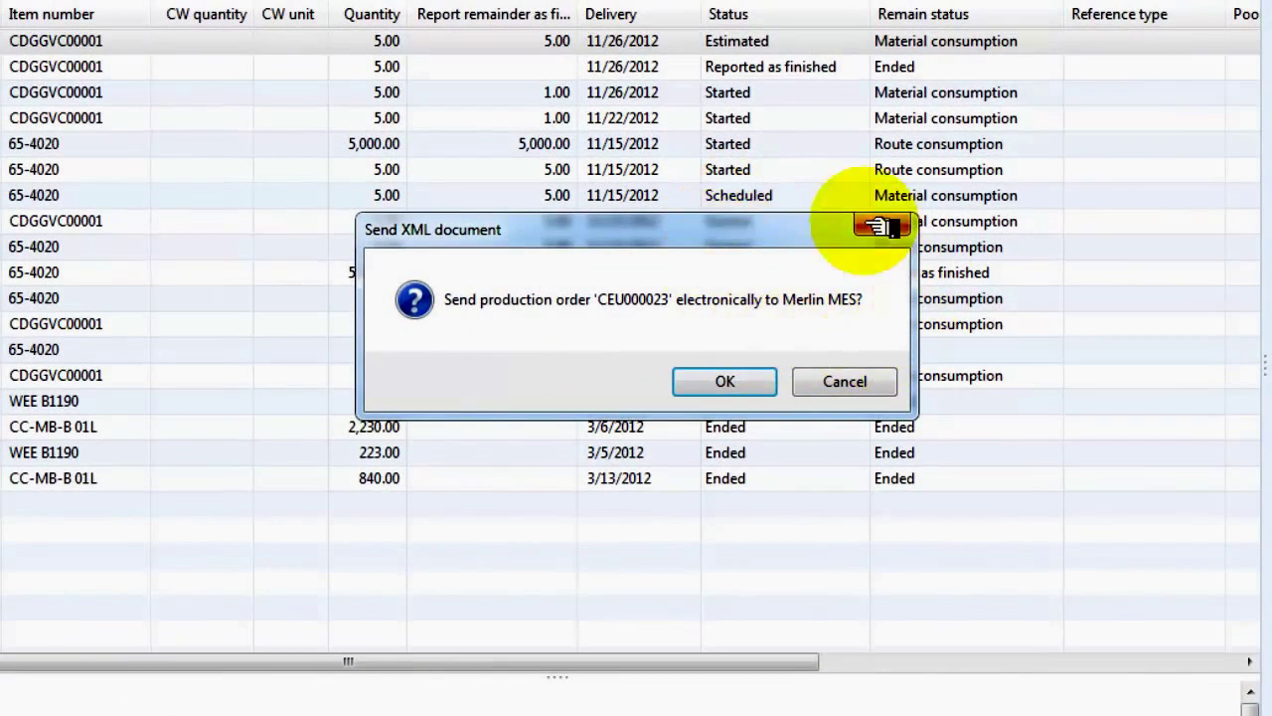
{"action": "left_click", "coordinate": [723, 382]}
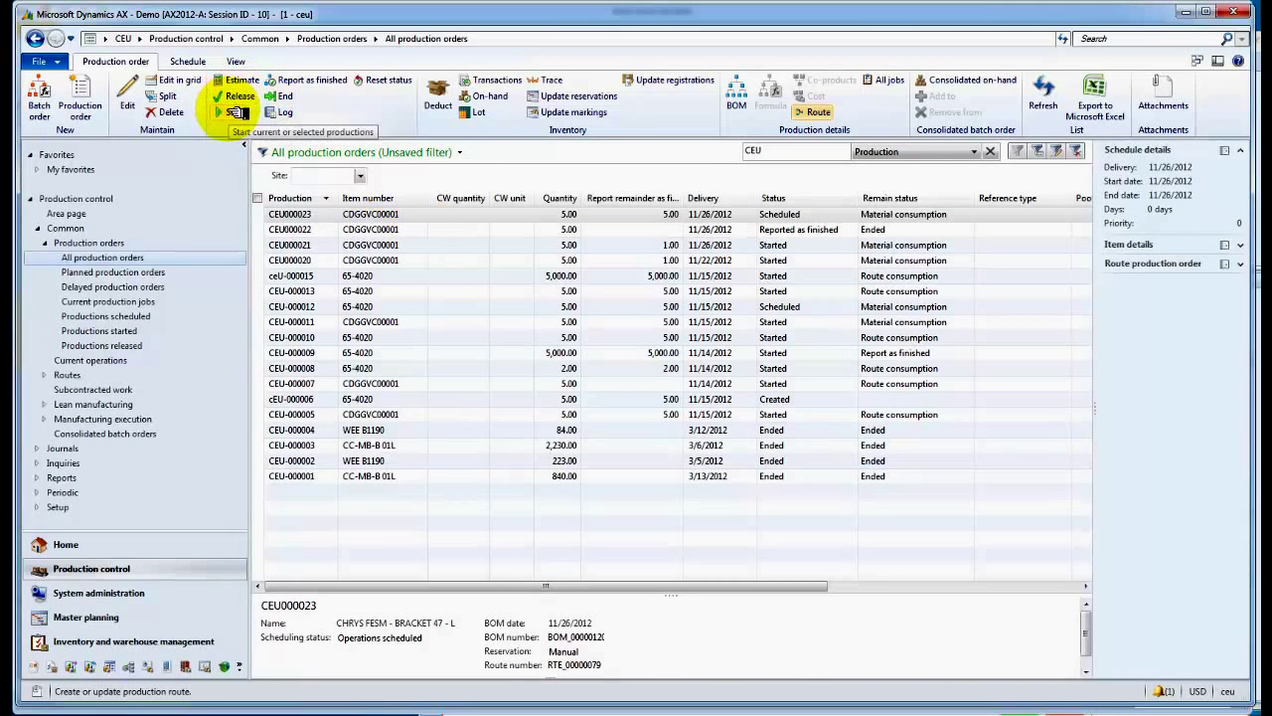
Start production order CEU000023 for its full 5.00 units.
{"action": "left_click", "coordinate": [234, 112]}
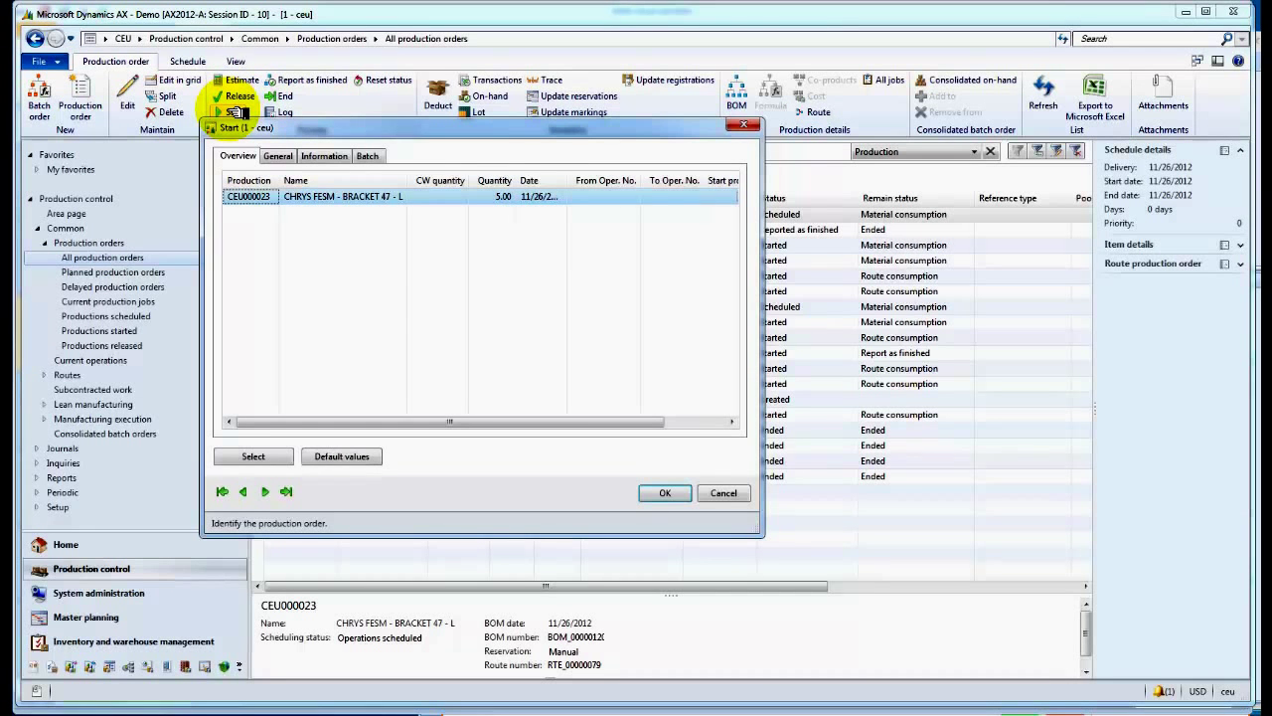
{"action": "left_click", "coordinate": [680, 486]}
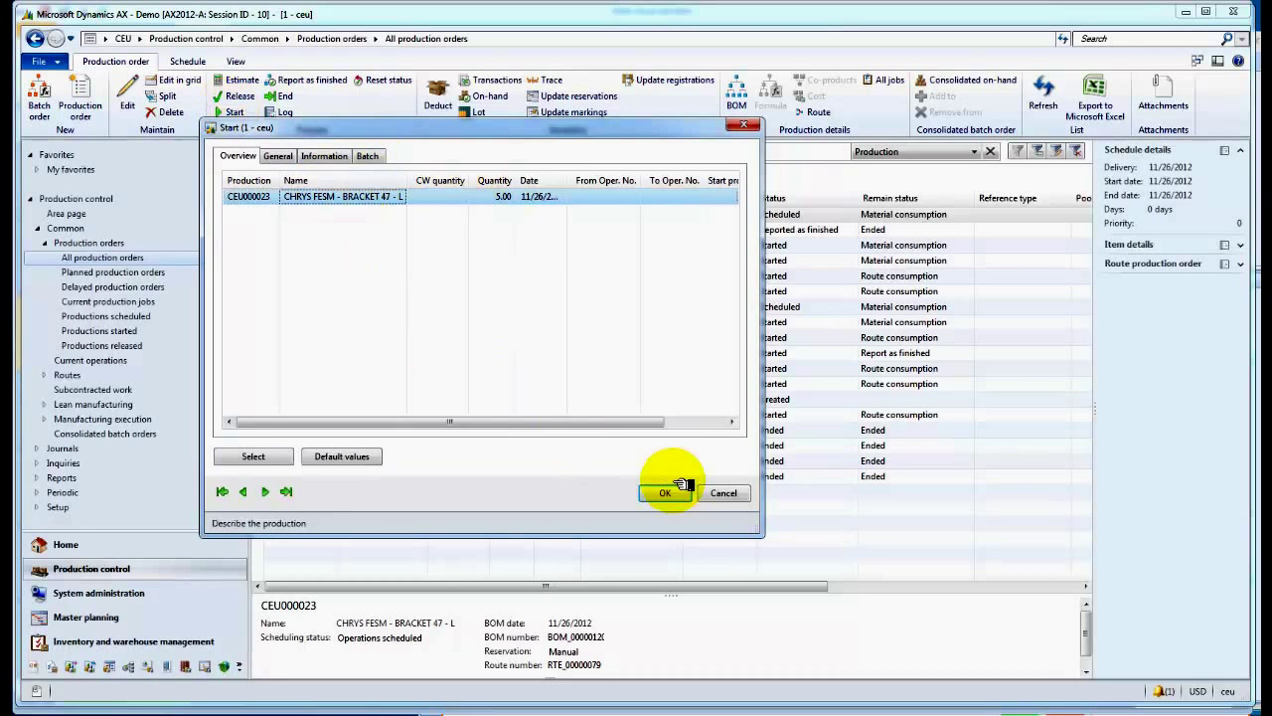
{"action": "left_click", "coordinate": [673, 494]}
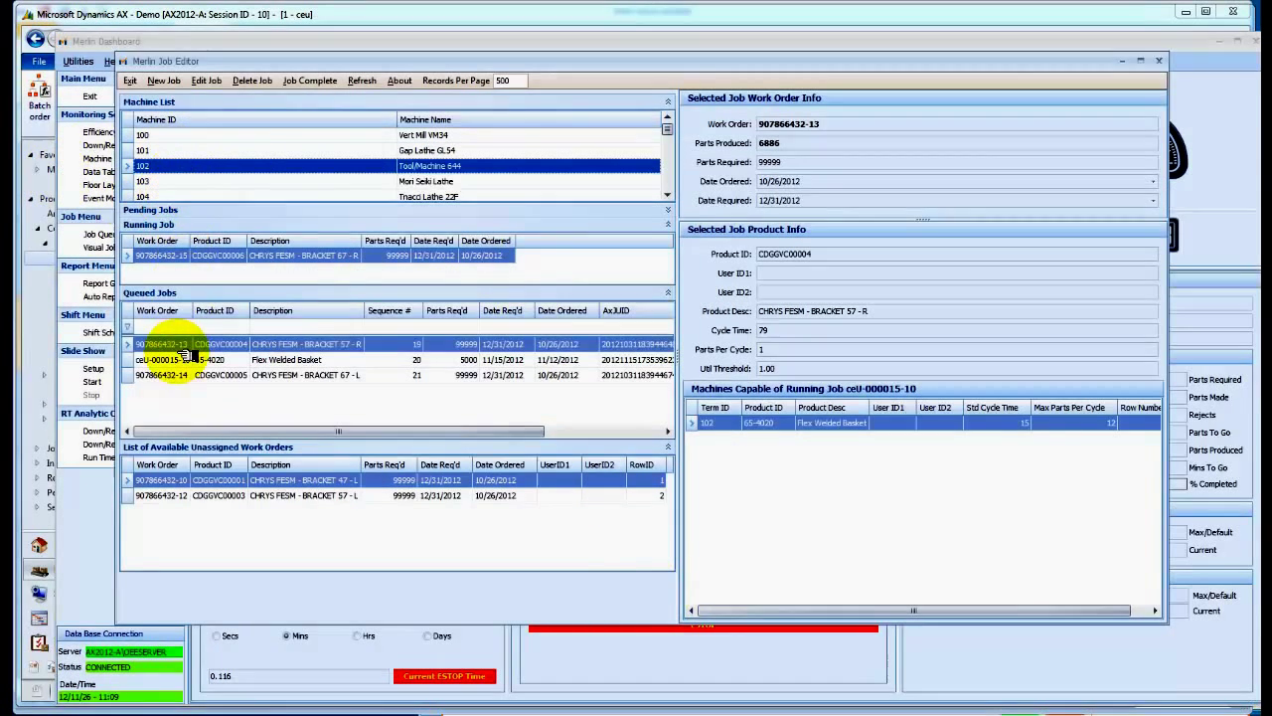
Refresh Merlin Job Editor and Visual Job Editor so machine 102 lists jobs CEU000023-10 to -15.
{"action": "left_click", "coordinate": [360, 80]}
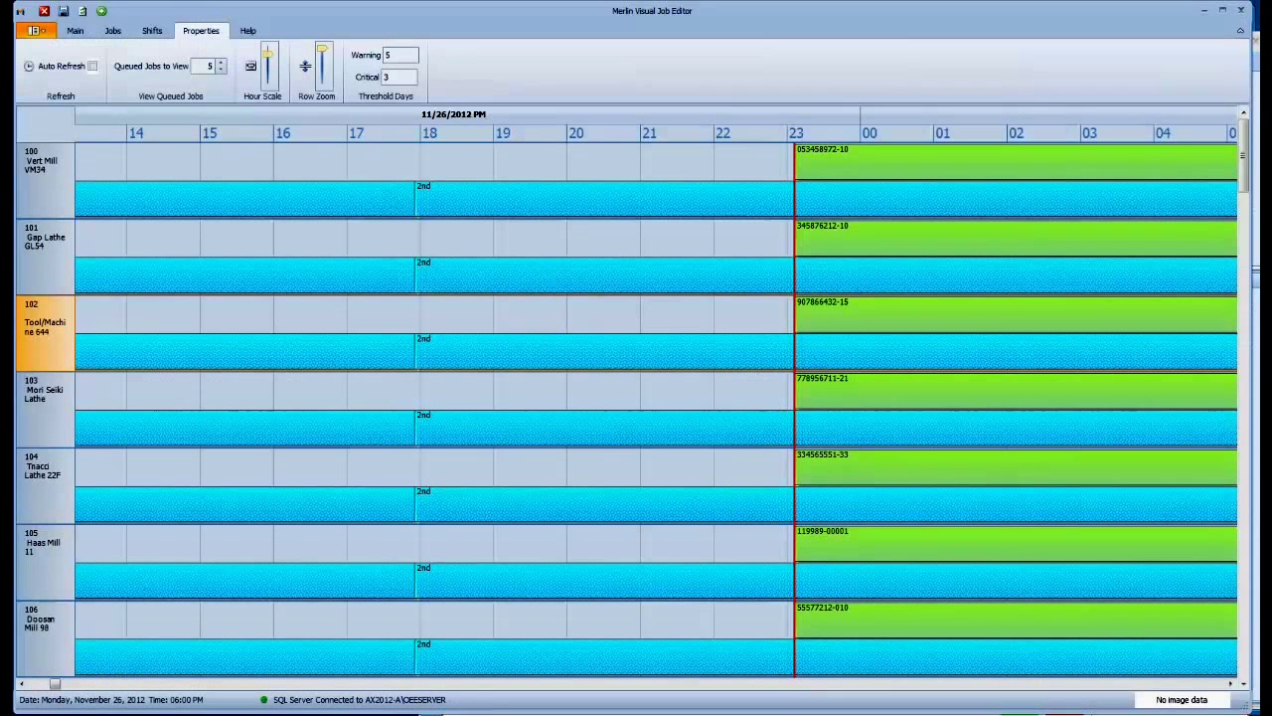
{"action": "left_click", "coordinate": [96, 13]}
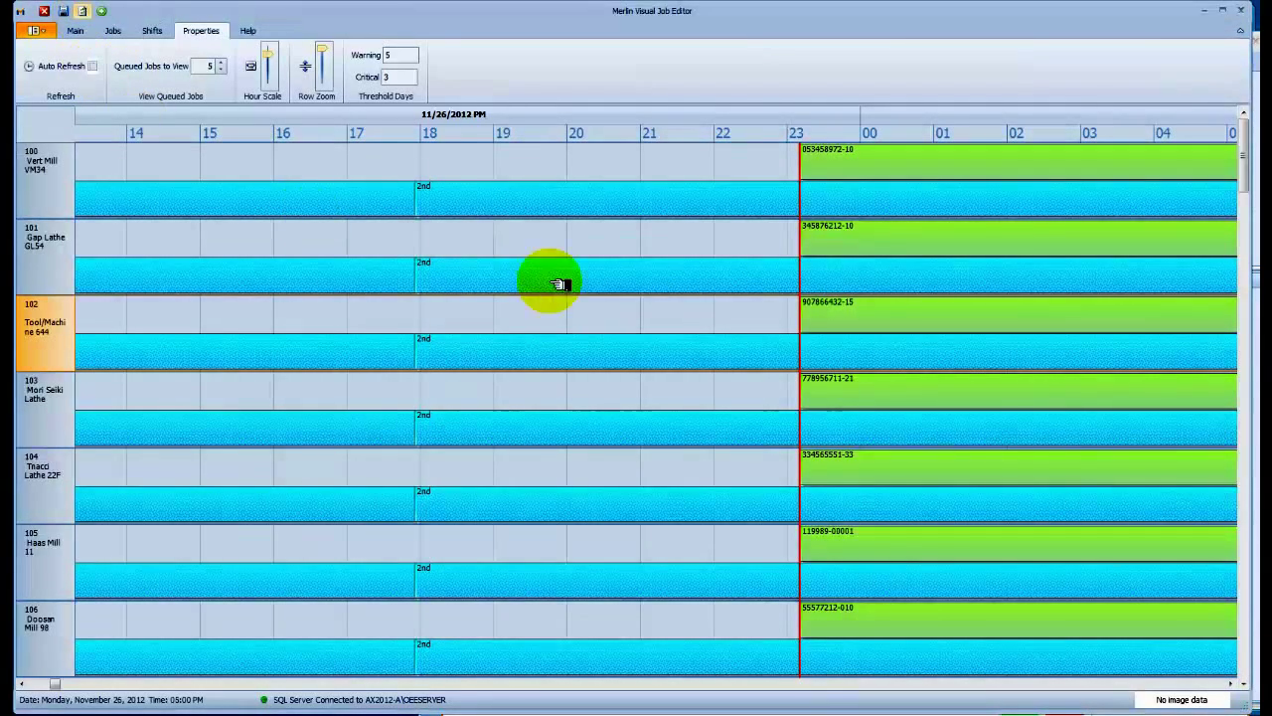
{"action": "right_click", "coordinate": [865, 308]}
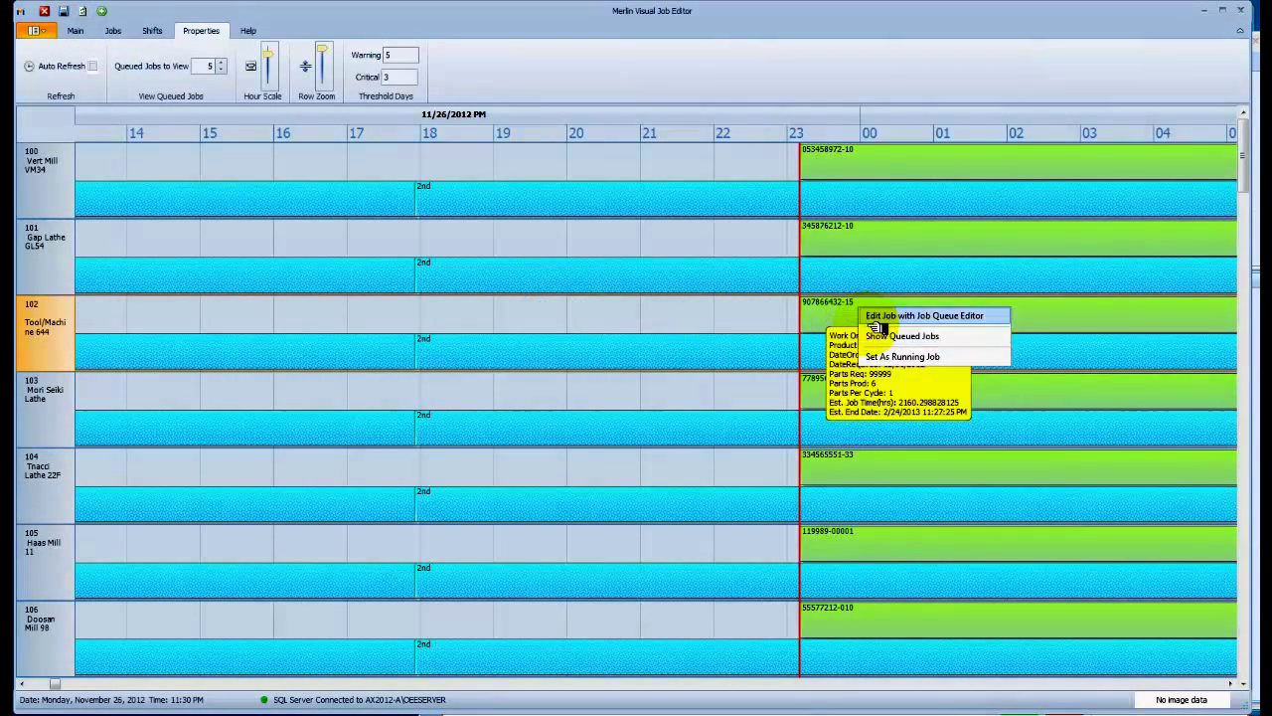
{"action": "left_click", "coordinate": [883, 336]}
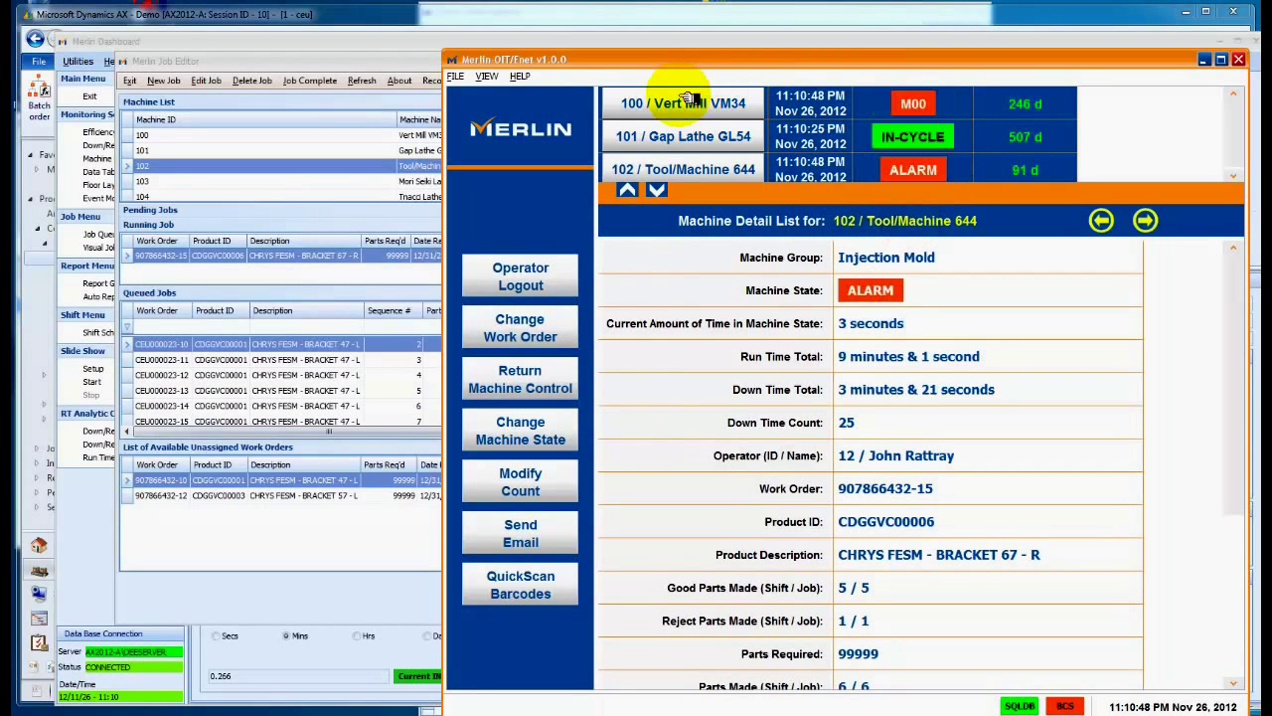
Switch Tool/Machine 644 to work order CEU000023-10 for product CDGGVC00001, 5 parts required.
{"action": "left_click", "coordinate": [507, 326]}
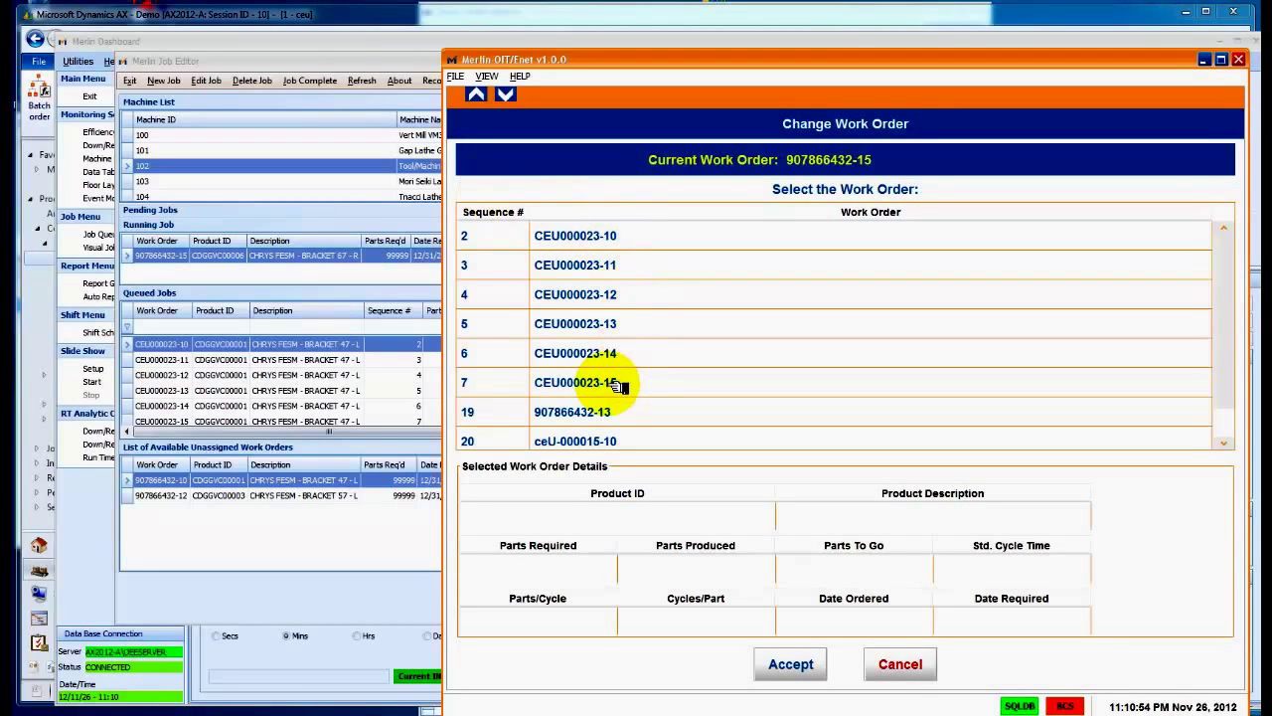
{"action": "left_click", "coordinate": [624, 235]}
{"action": "left_click", "coordinate": [622, 234]}
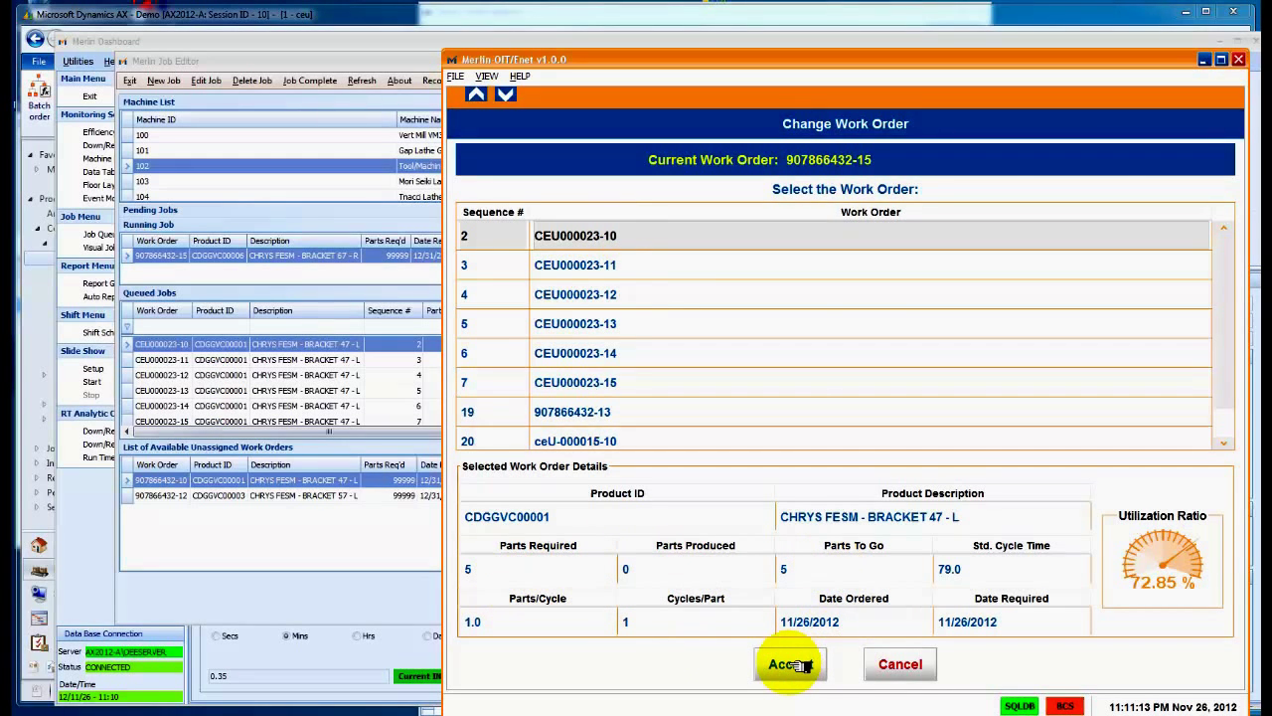
{"action": "left_click", "coordinate": [791, 664]}
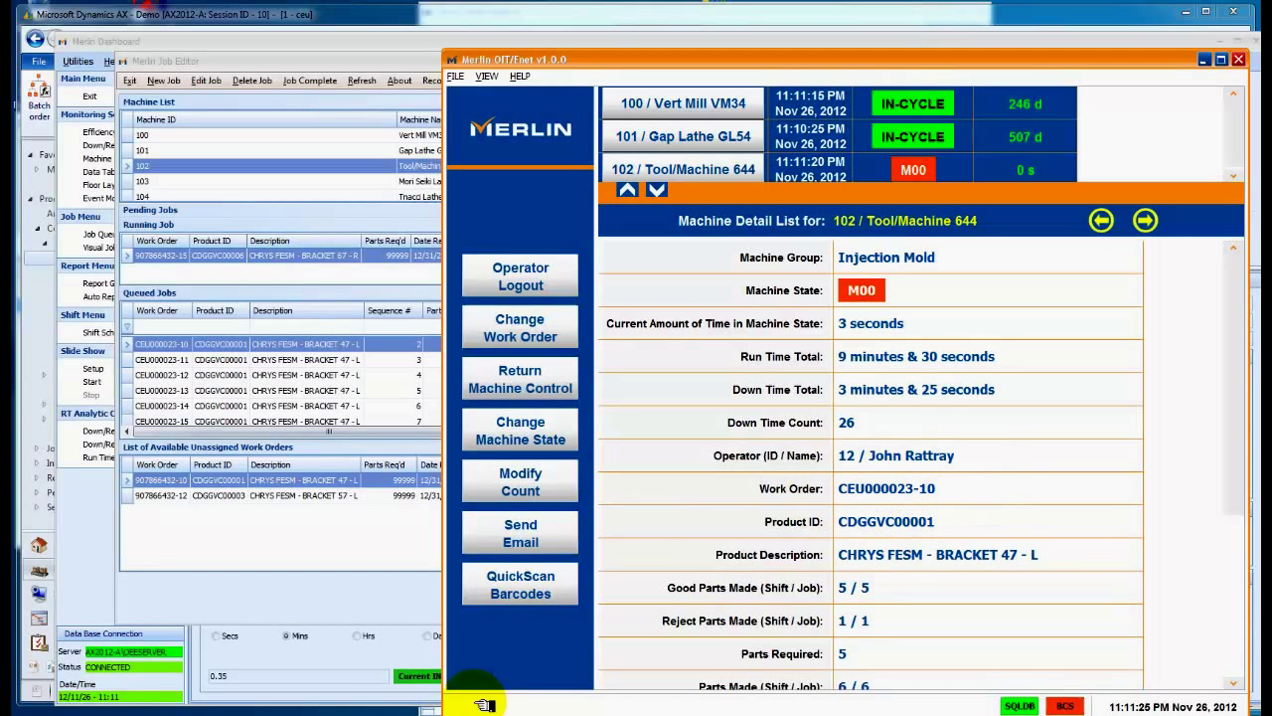
Check machine 644's Machine Detail in Merlin Dashboard, then return to the Job Editor.
{"action": "mouse_move", "coordinate": [487, 711]}
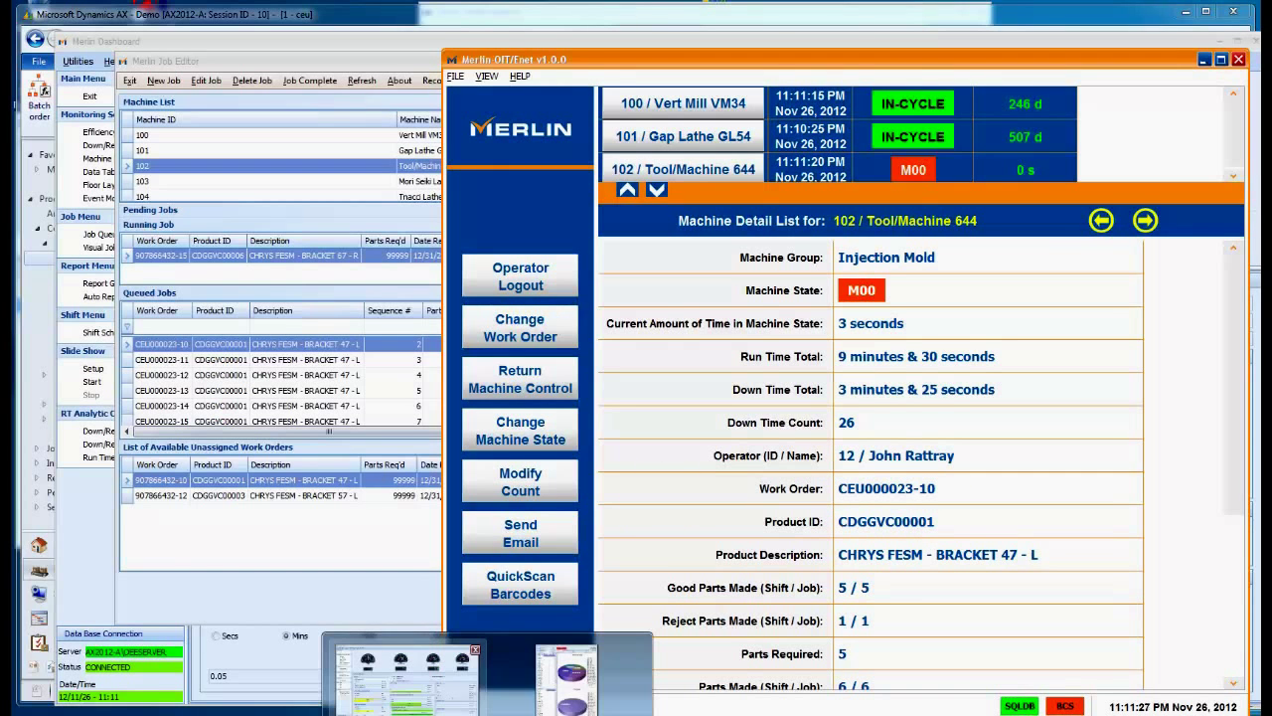
{"action": "left_click", "coordinate": [407, 681]}
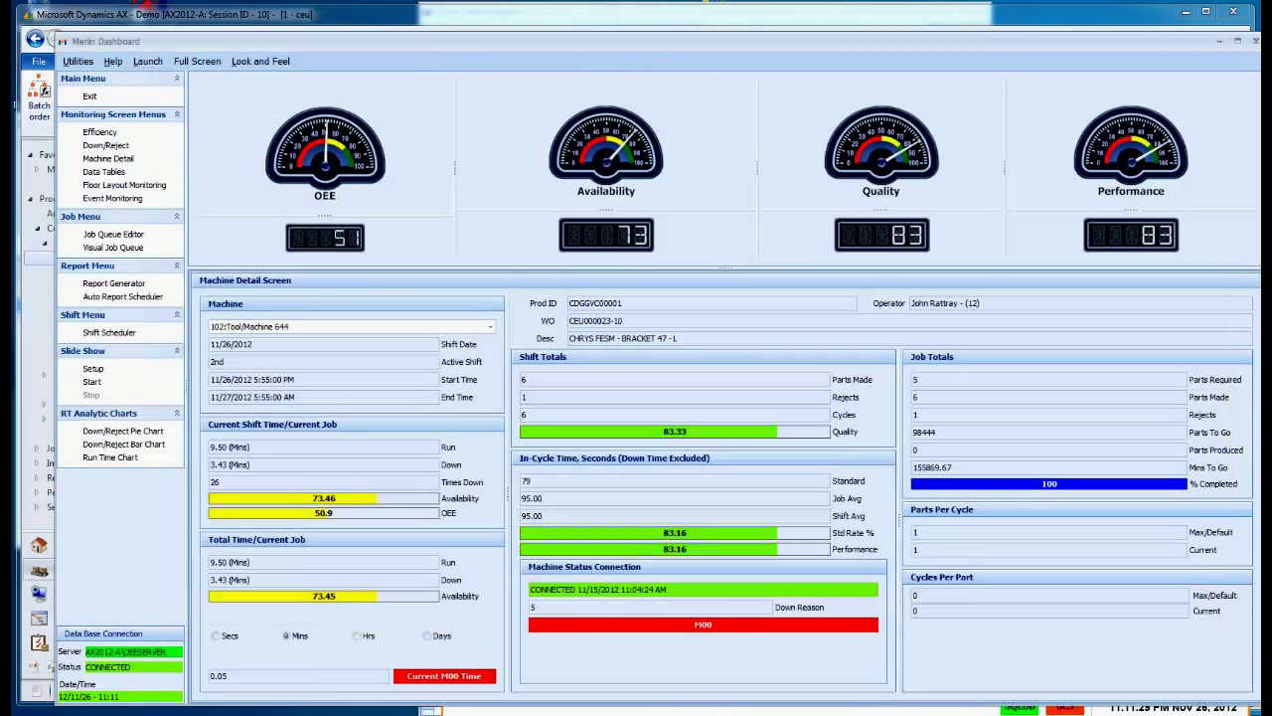
{"action": "left_click", "coordinate": [654, 339]}
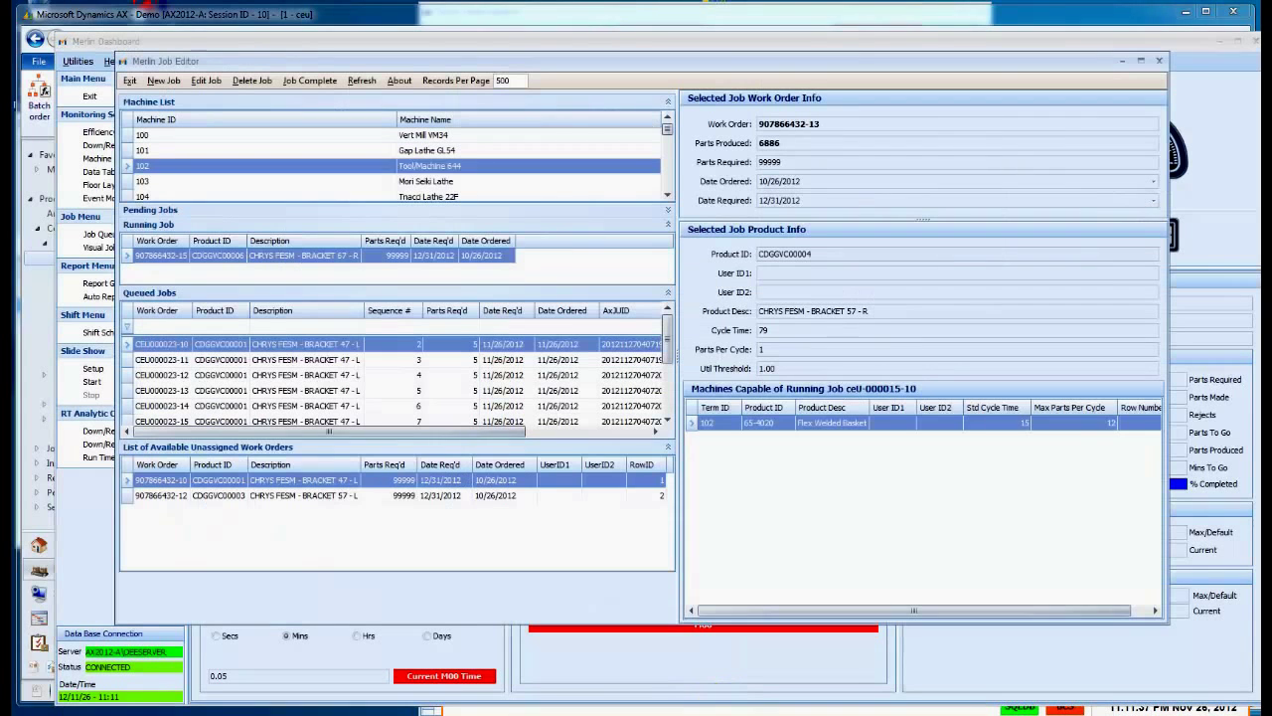
Refresh the Job Editor's job lists so CEU000023-10 runs, then close the editor.
{"action": "left_click", "coordinate": [364, 80]}
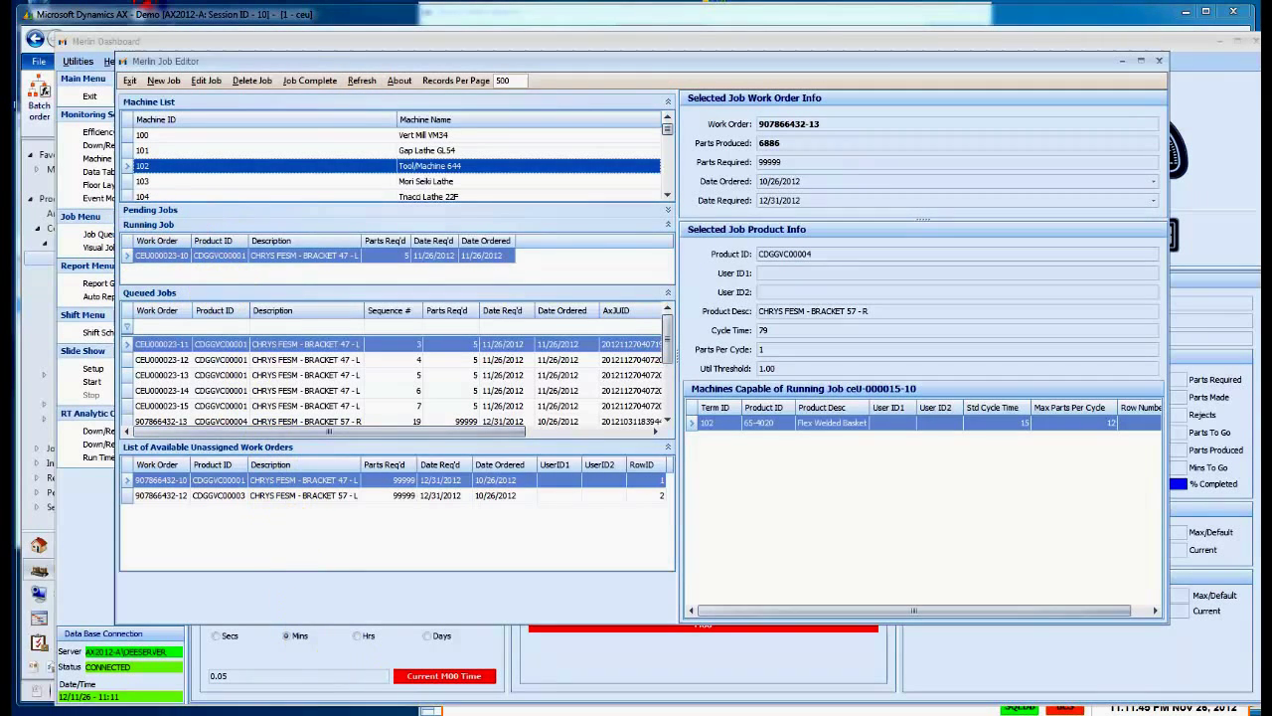
{"action": "key", "text": "alt+F4"}
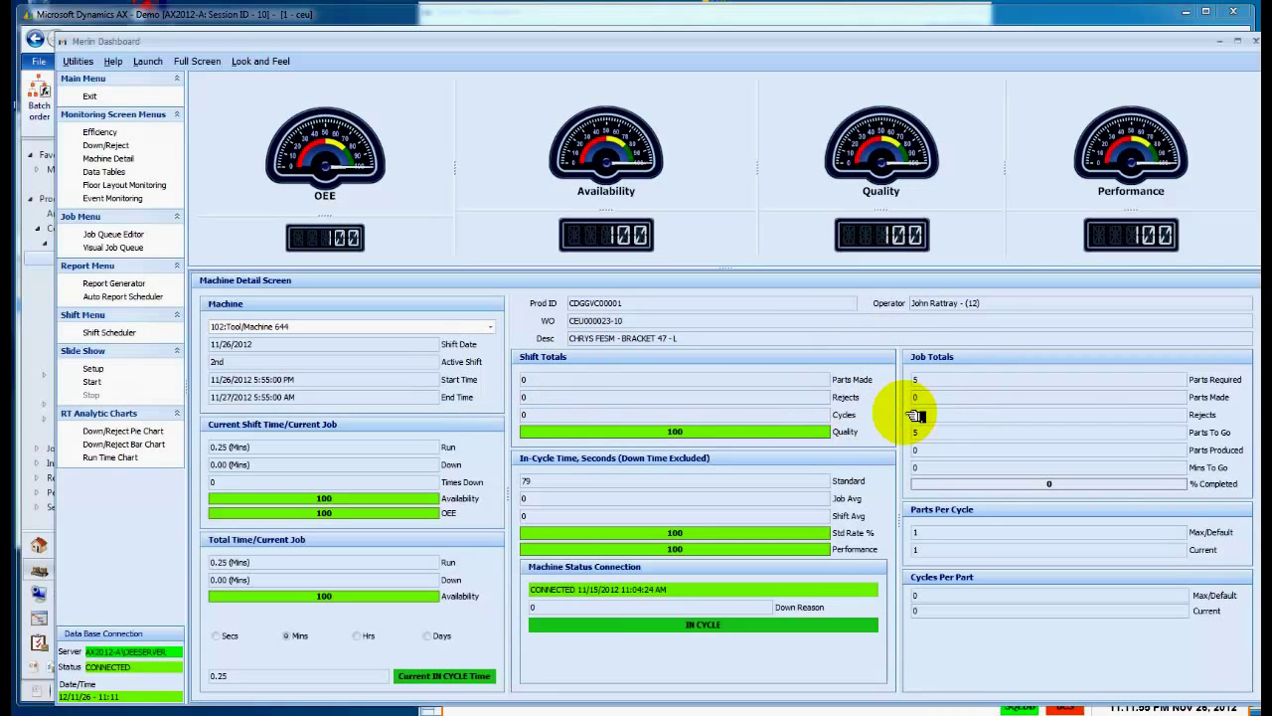
In OIT/Enet, back out of Change Work Order and change the machine state to return to cycle.
{"action": "key", "text": "alt+Tab"}
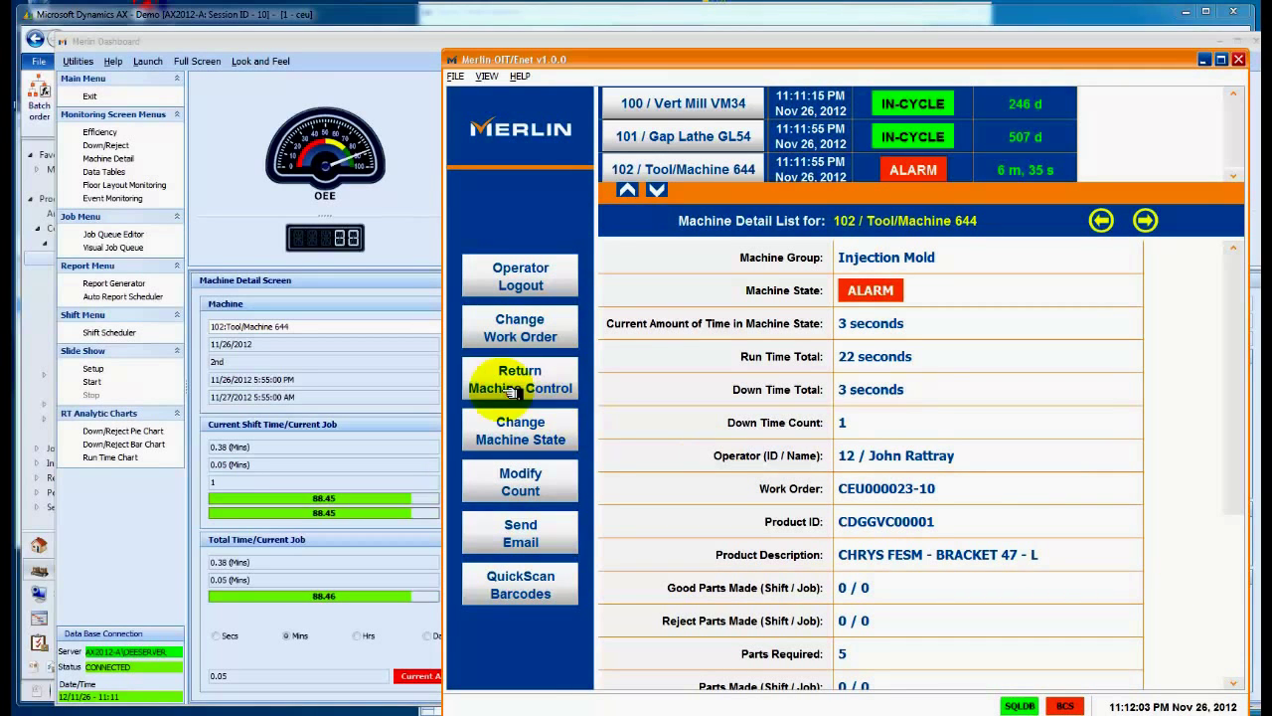
{"action": "left_click", "coordinate": [532, 320]}
{"action": "scroll", "coordinate": [537, 321], "scroll_direction": "down", "scroll_amount": 1}
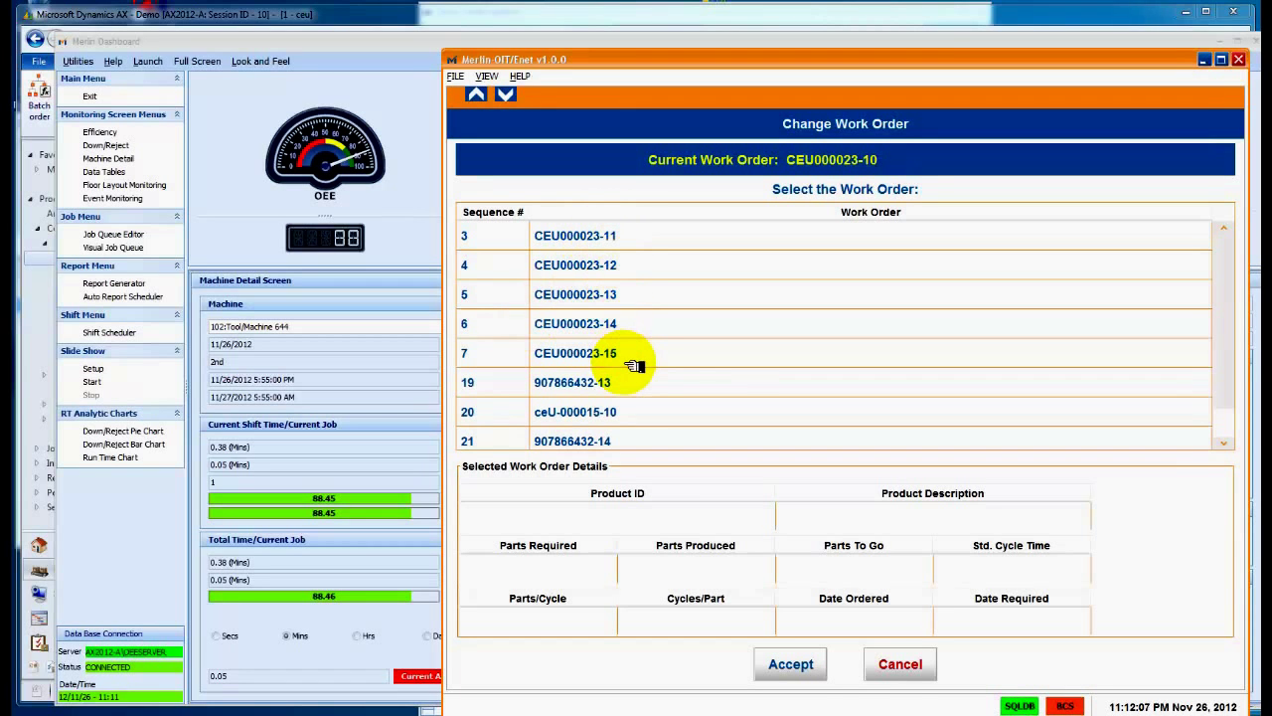
{"action": "left_click", "coordinate": [899, 663]}
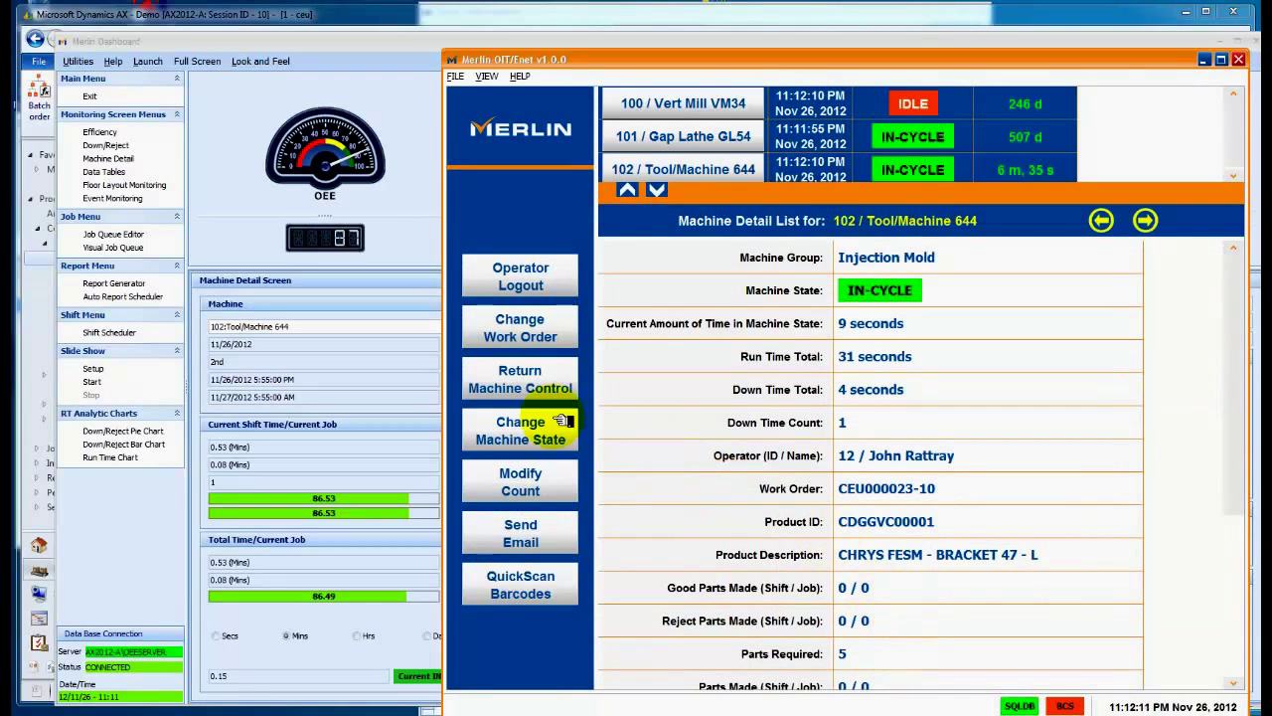
{"action": "left_click", "coordinate": [554, 436]}
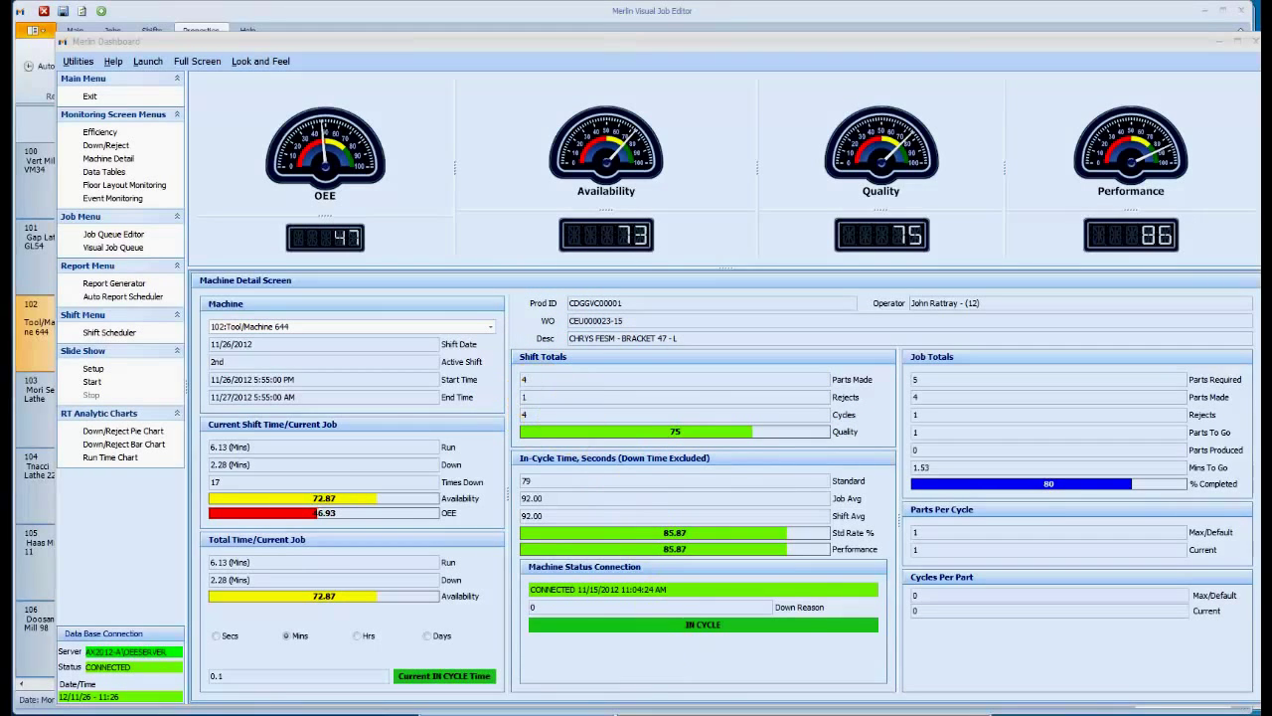
{"action": "left_click", "coordinate": [614, 711]}
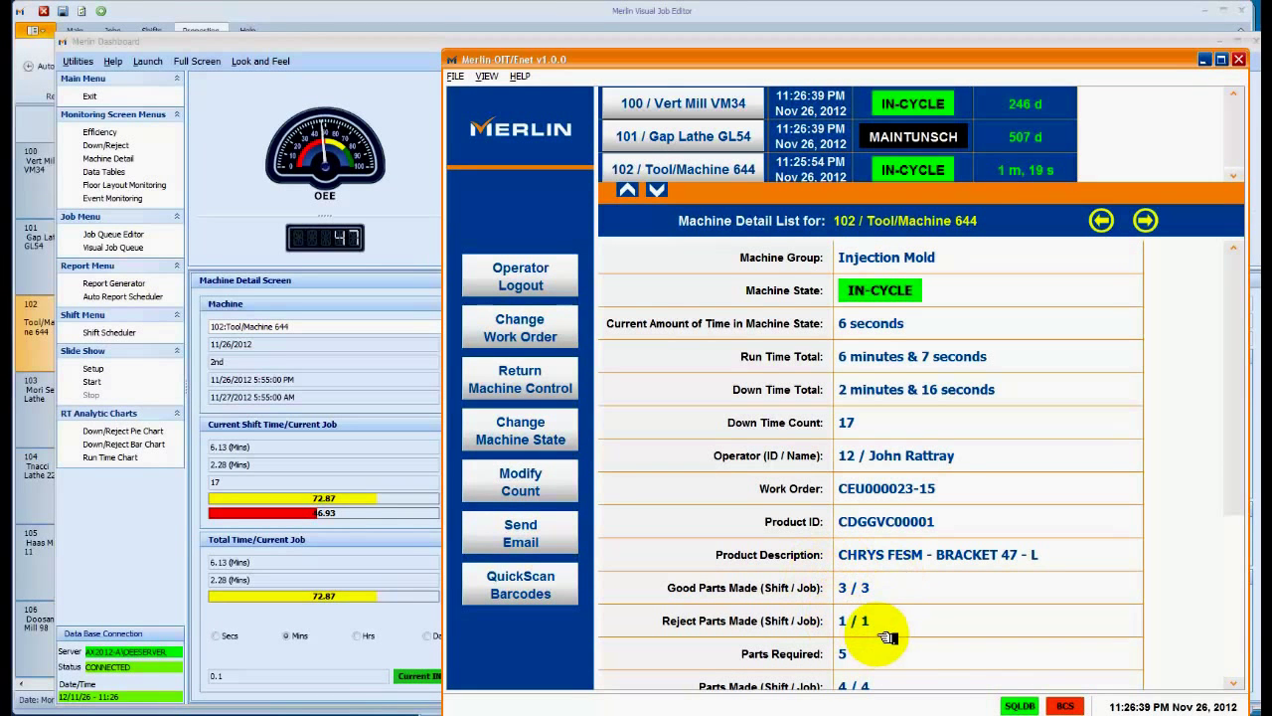
{"action": "scroll", "coordinate": [887, 655], "scroll_direction": "down", "scroll_amount": 2}
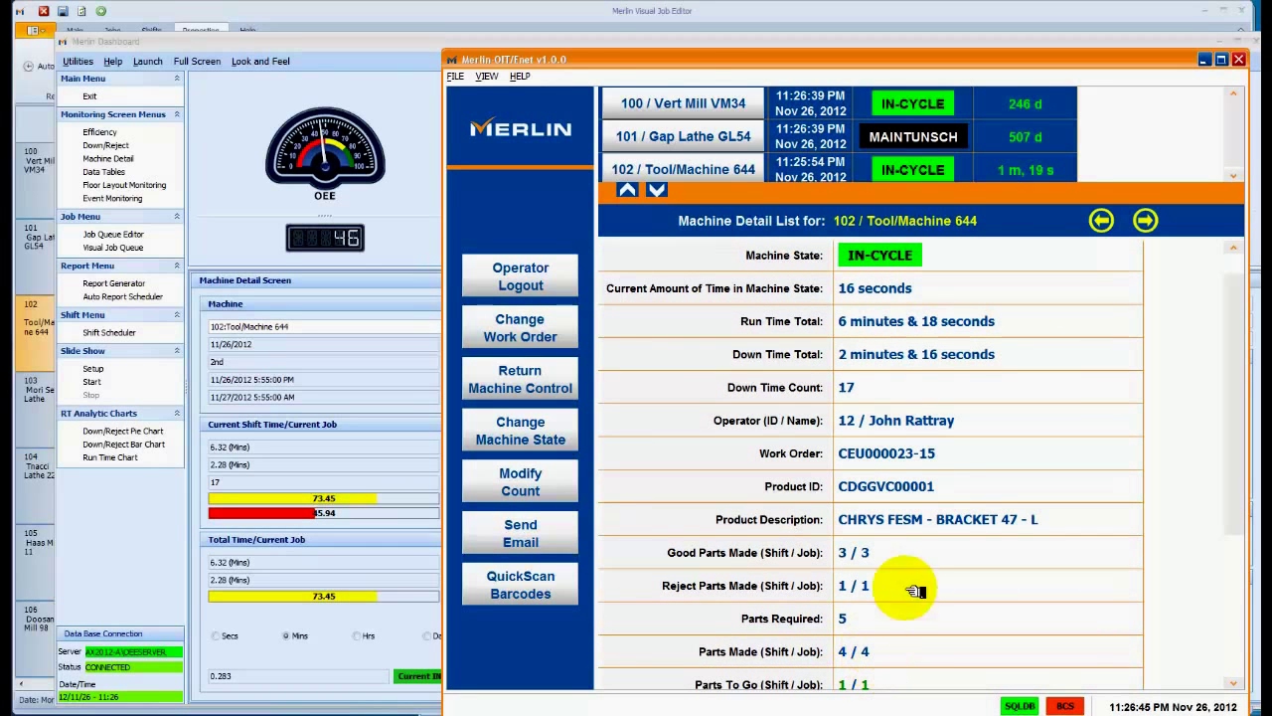
{"action": "left_click", "coordinate": [350, 42]}
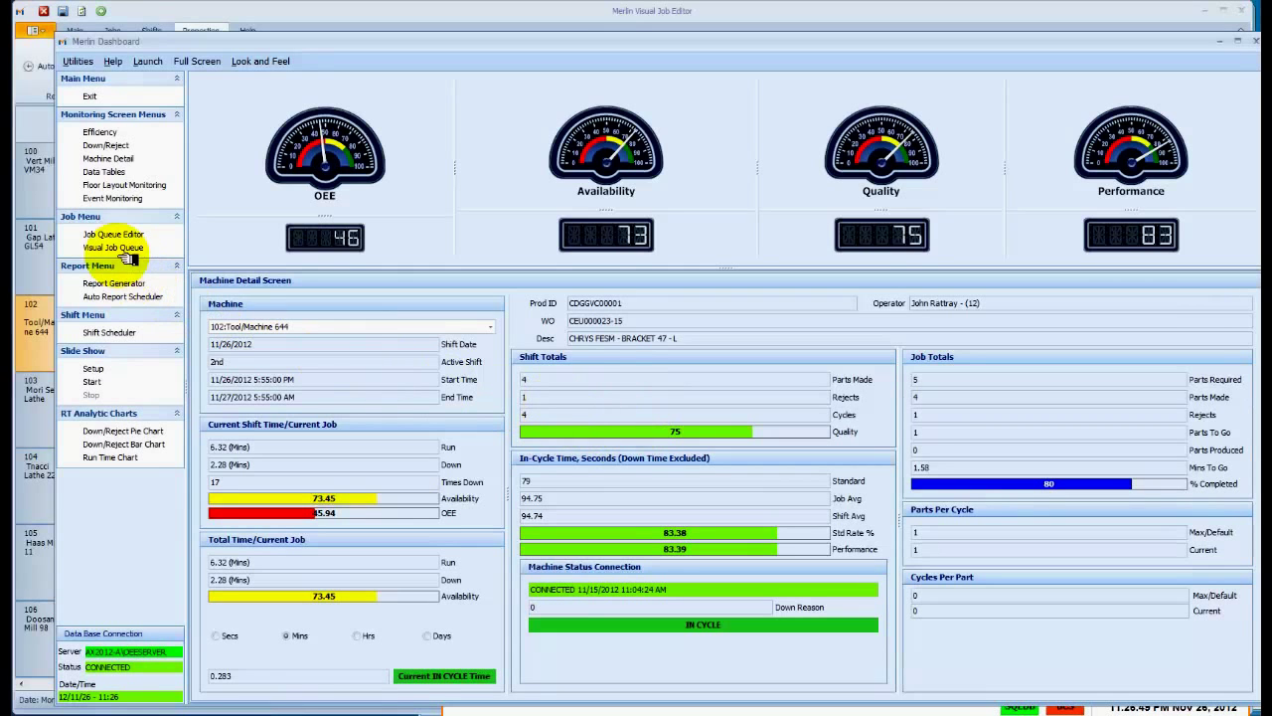
View machine 644's down-time and reject pie charts, then go back to Machine Detail.
{"action": "left_click", "coordinate": [112, 146]}
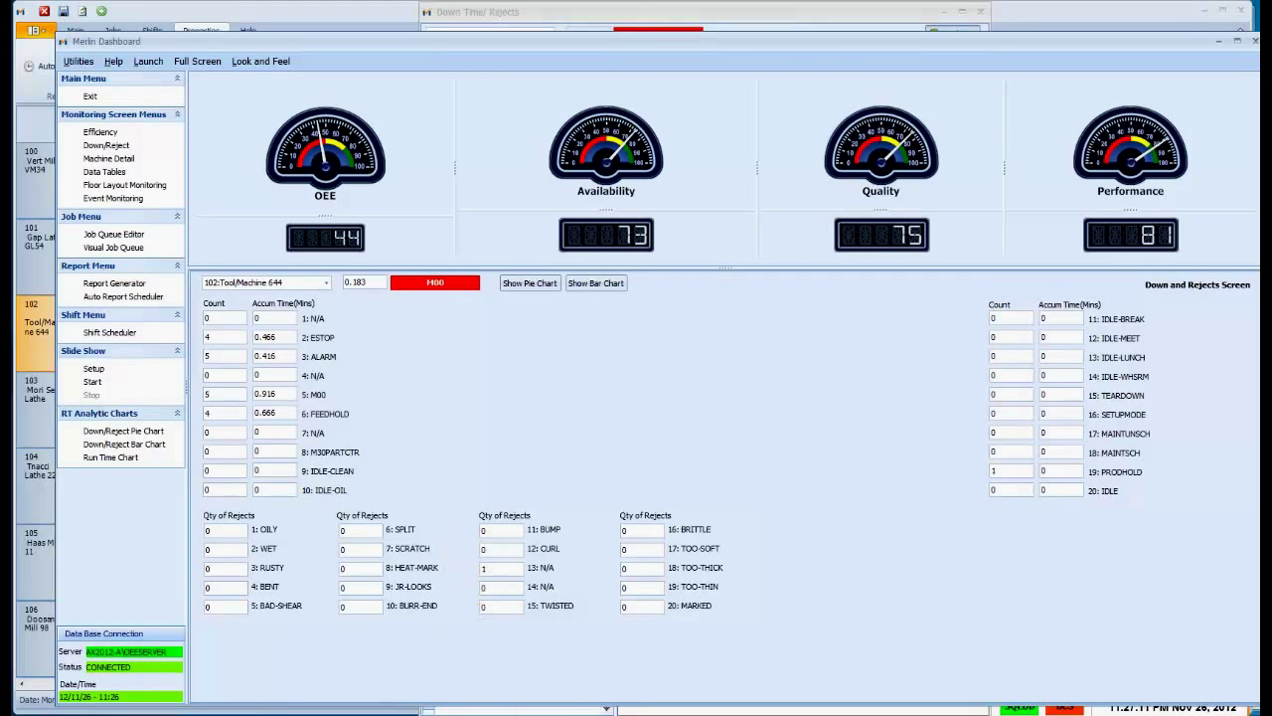
{"action": "left_click", "coordinate": [696, 710]}
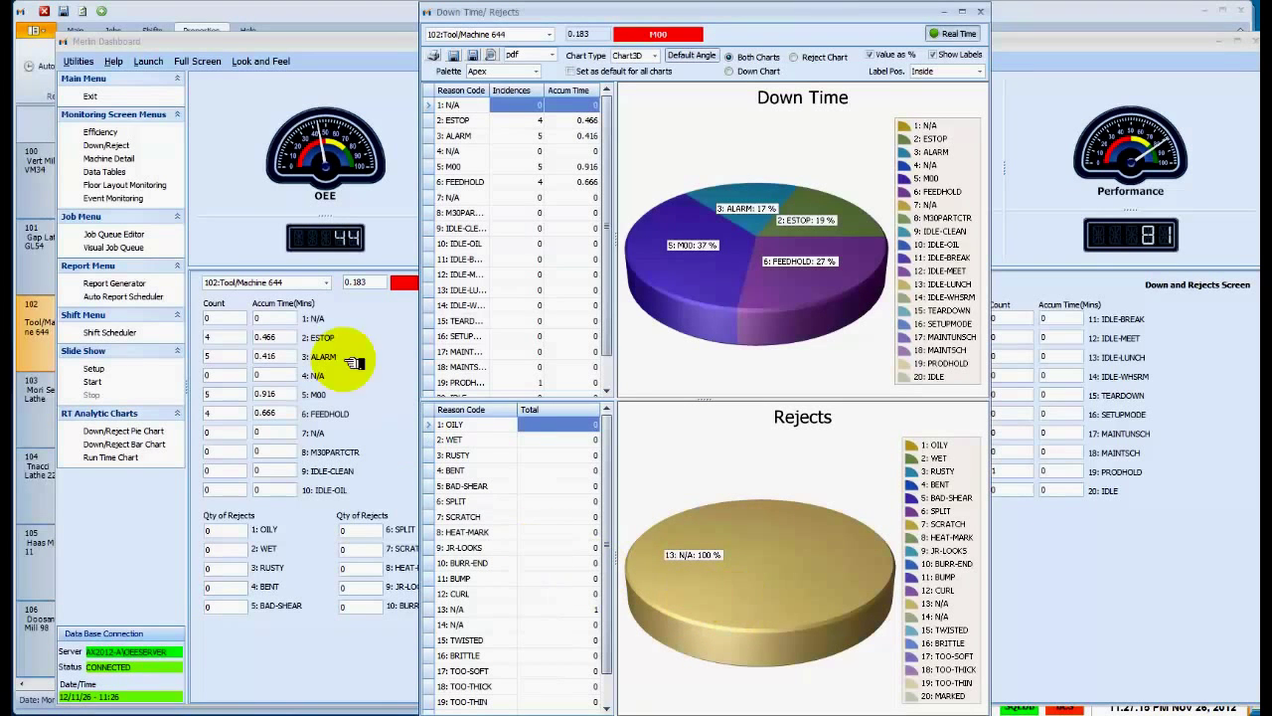
{"action": "left_click", "coordinate": [104, 158]}
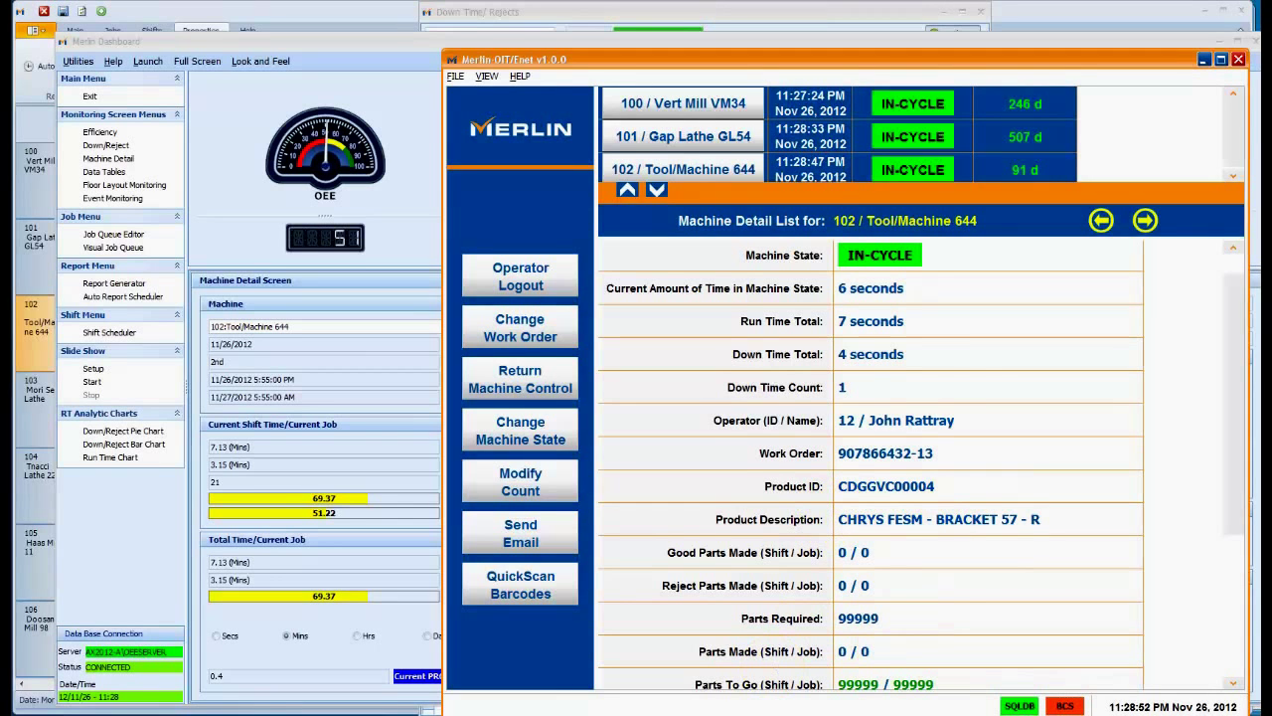
{"action": "key", "text": "alt+Tab"}
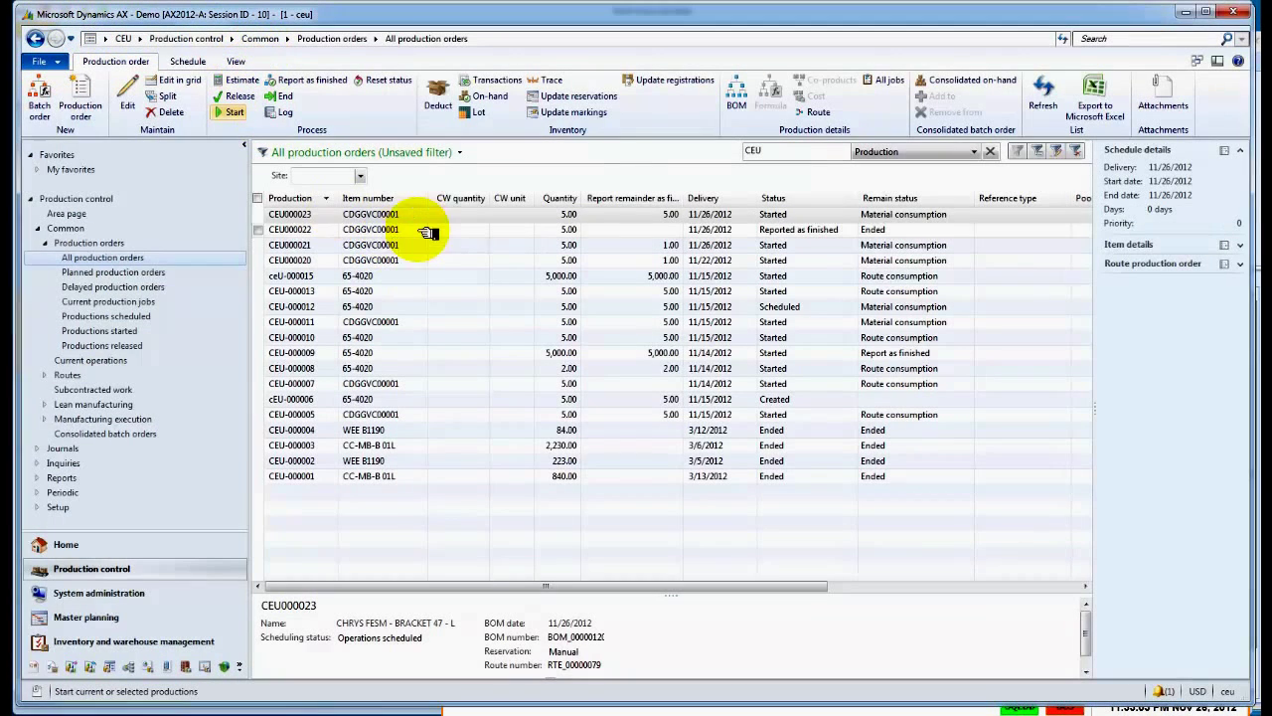
Open the Reported as finished journals for production order CEU000023.
{"action": "left_click", "coordinate": [460, 211]}
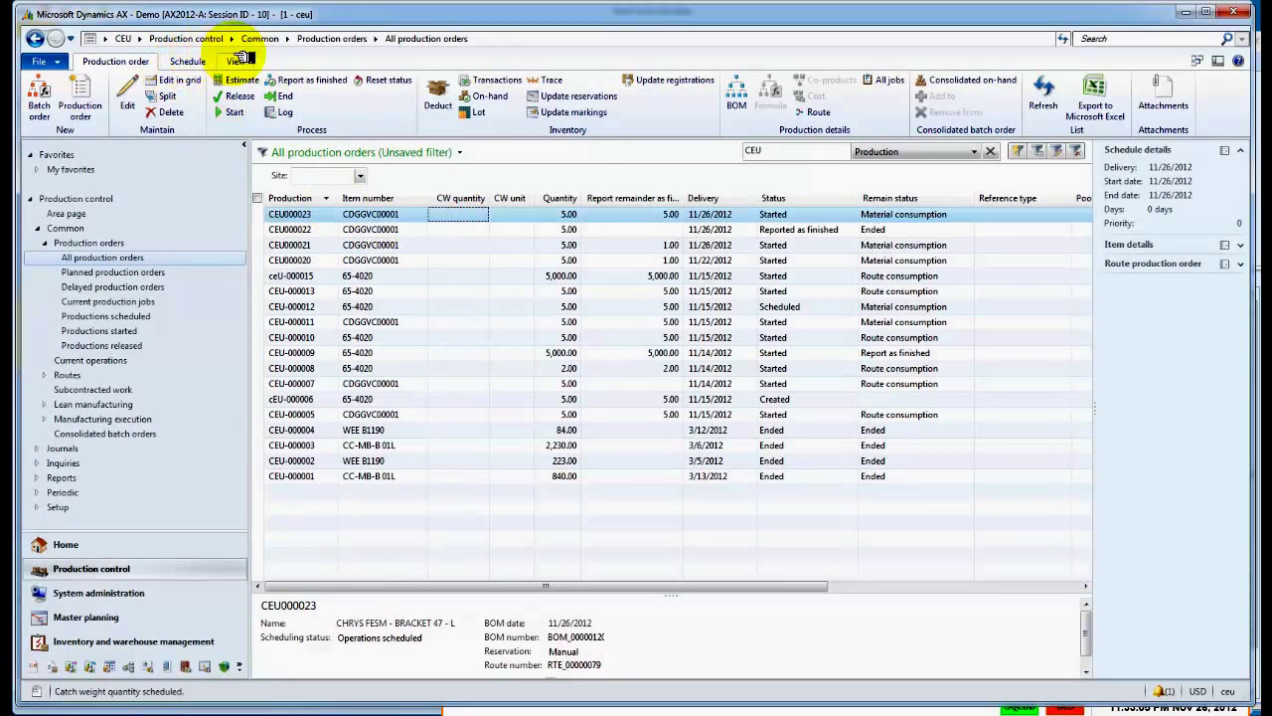
{"action": "left_click", "coordinate": [239, 62]}
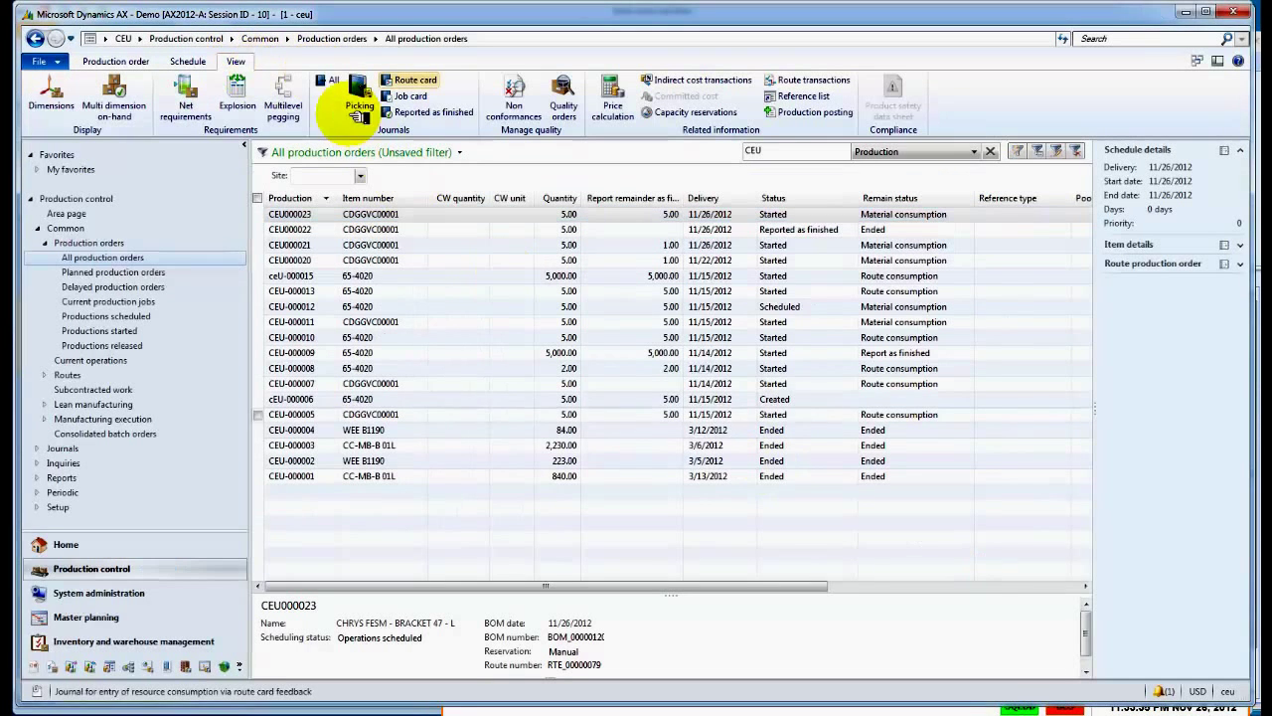
{"action": "left_click", "coordinate": [422, 112]}
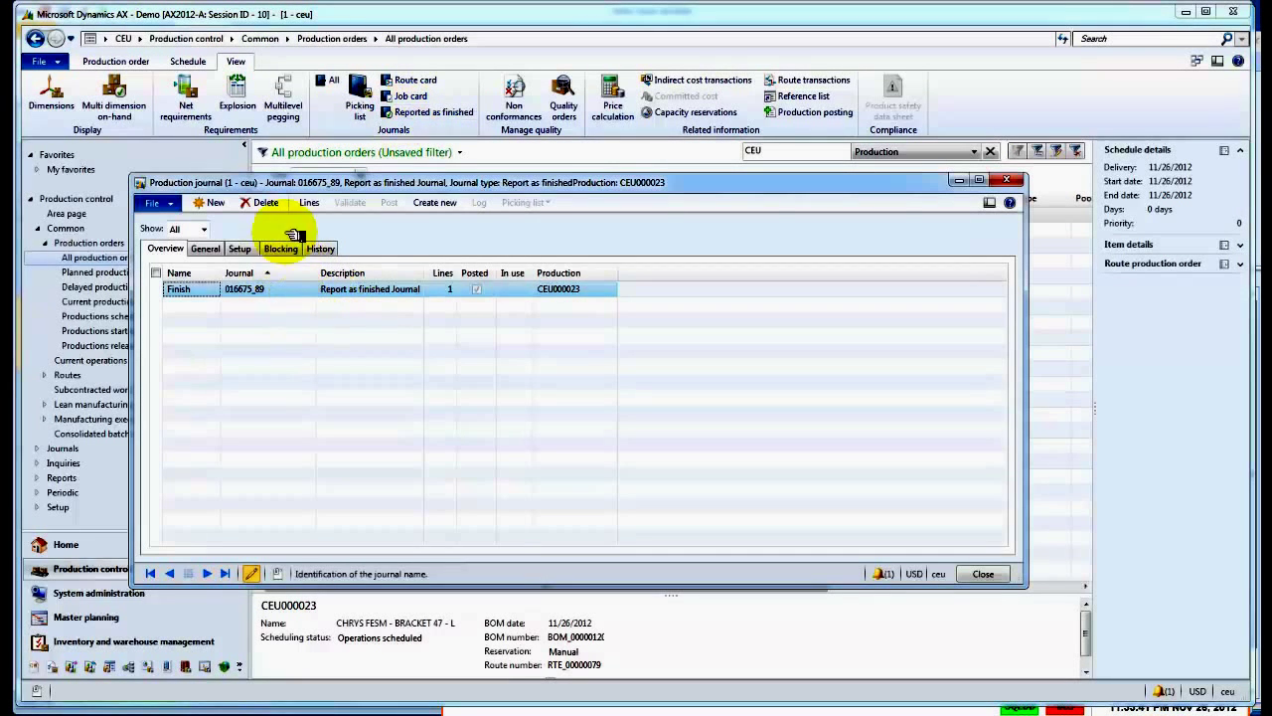
Open journal 016675_89's lines and check good quantity 4.00 and error quantity 1.00.
{"action": "left_click", "coordinate": [311, 203]}
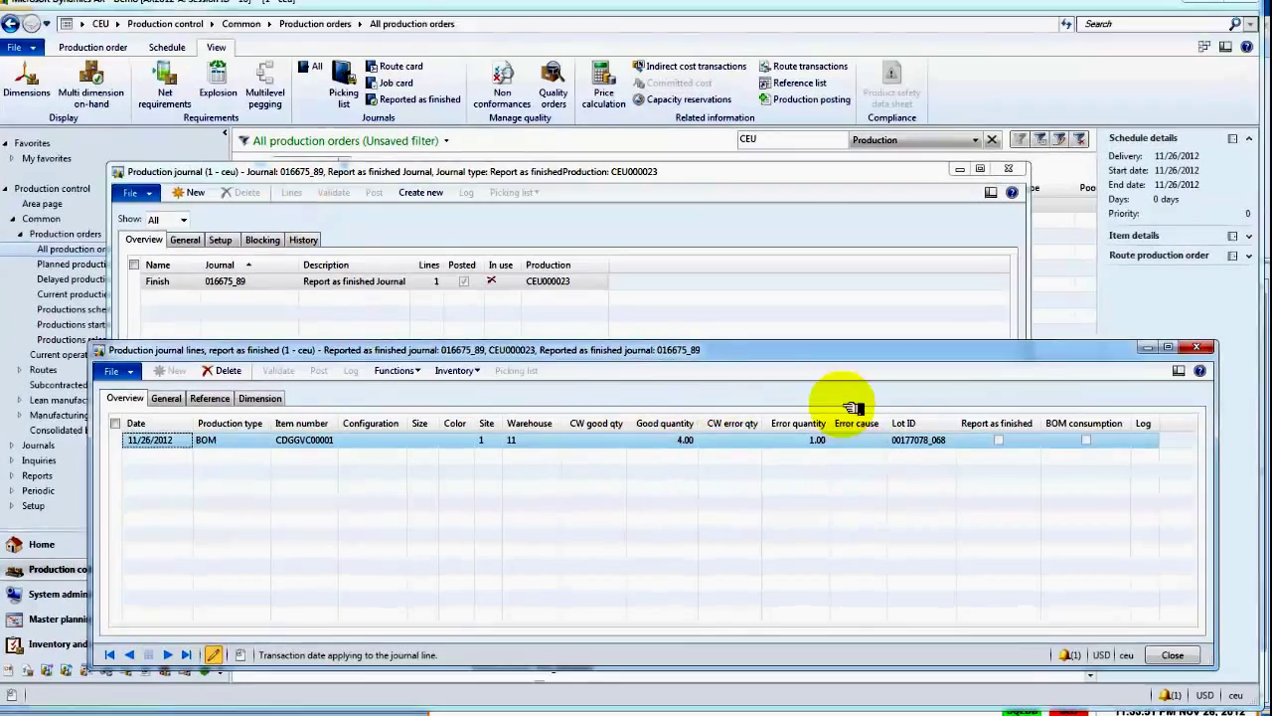
{"action": "left_click", "coordinate": [762, 444]}
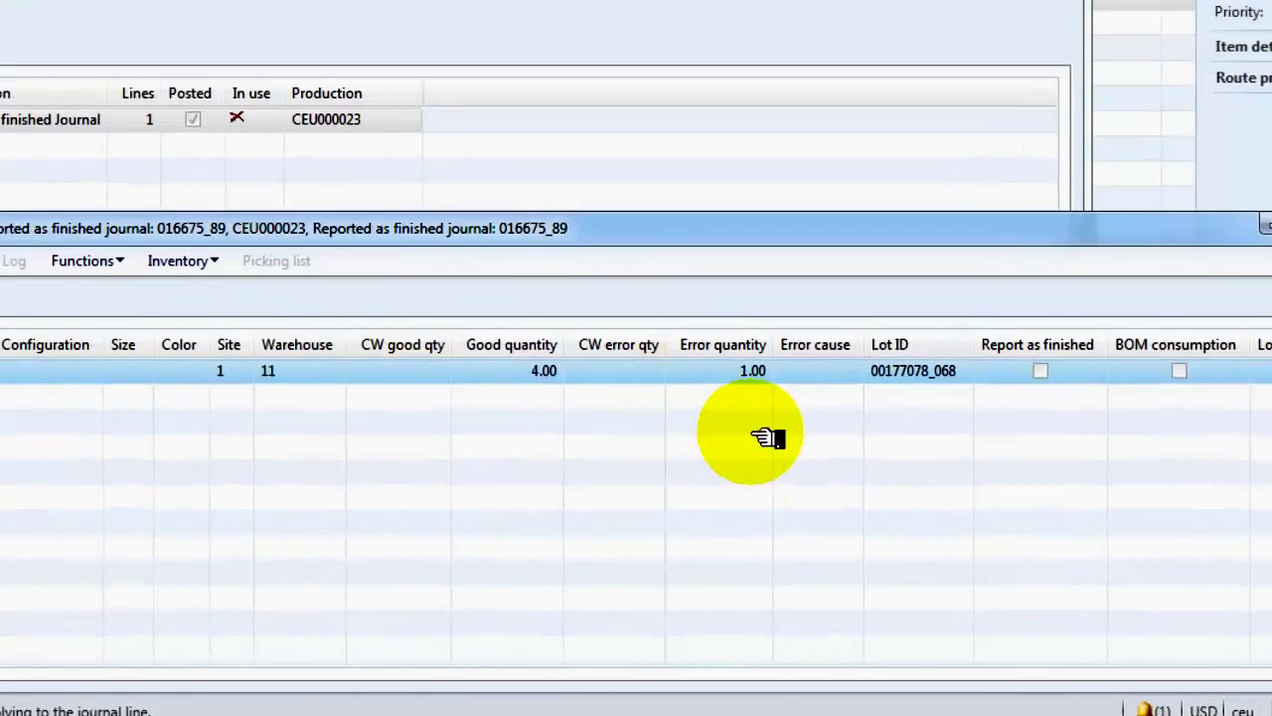